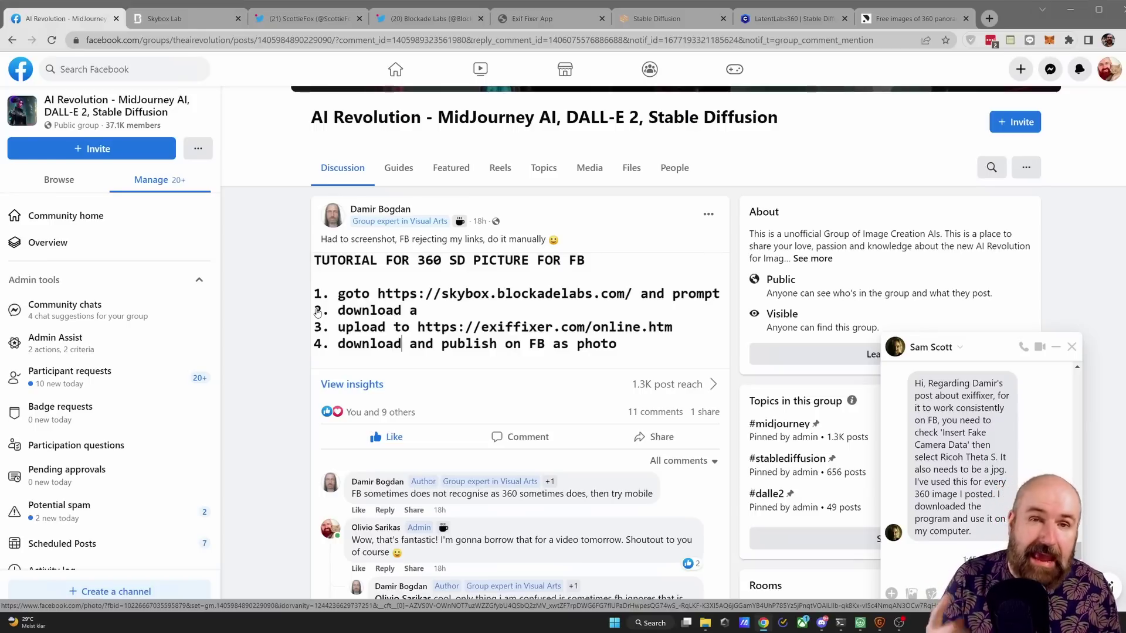
# Step: Switch from the Facebook 360 tutorial post to the Blockade Labs Skybox tab
pyautogui.hotkey('ctrl', 'Tab')
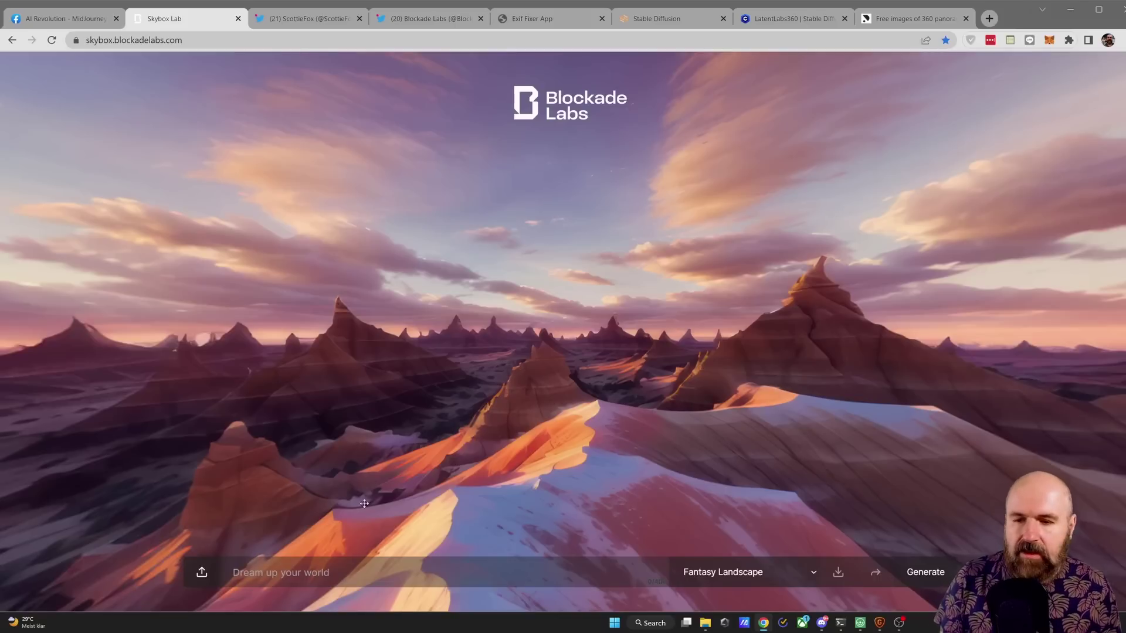
# Step: Open the Skybox prompt and style list, then look around the waterfall-and-cliffs panorama
pyautogui.click(321, 579)
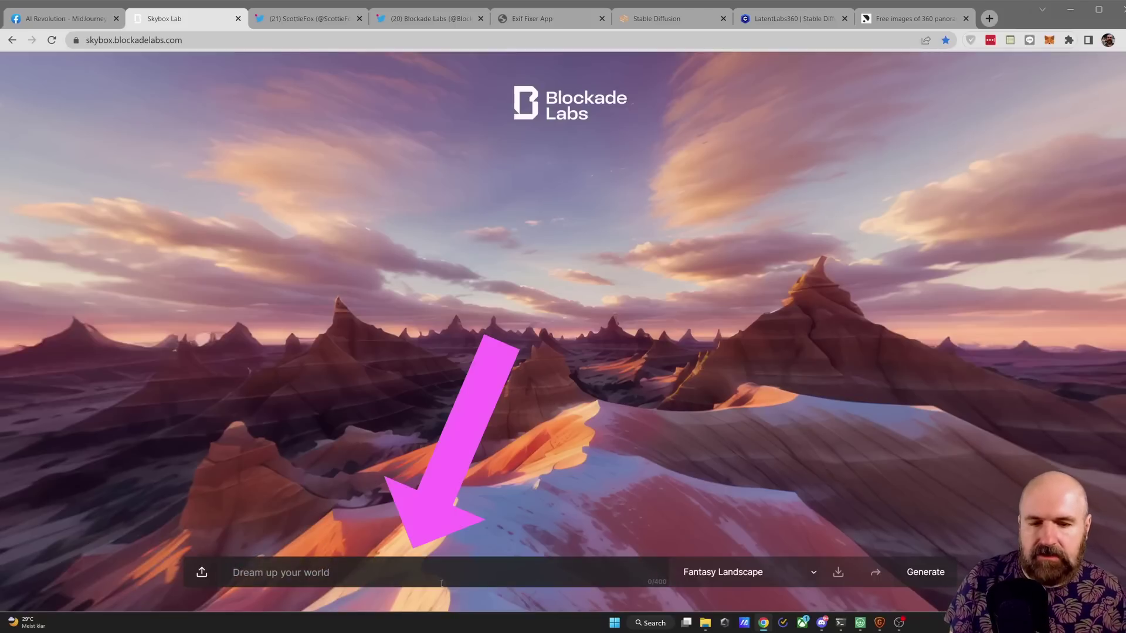
pyautogui.click(748, 574)
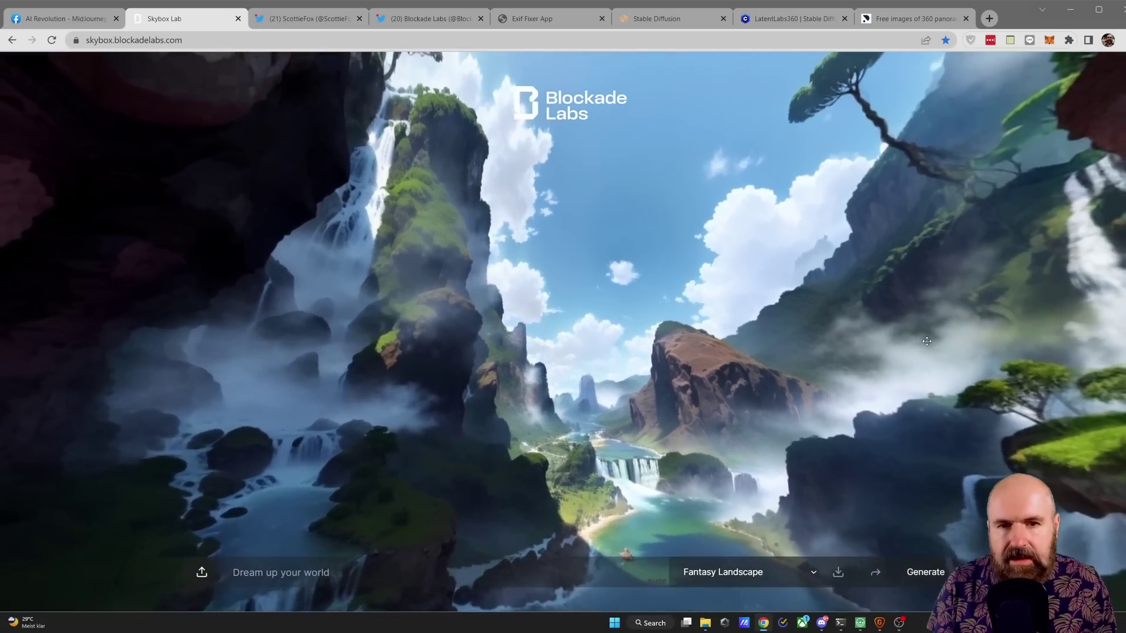
pyautogui.moveTo(927, 341); pyautogui.dragTo(701, 422)
pyautogui.moveTo(480, 375); pyautogui.dragTo(719, 338)
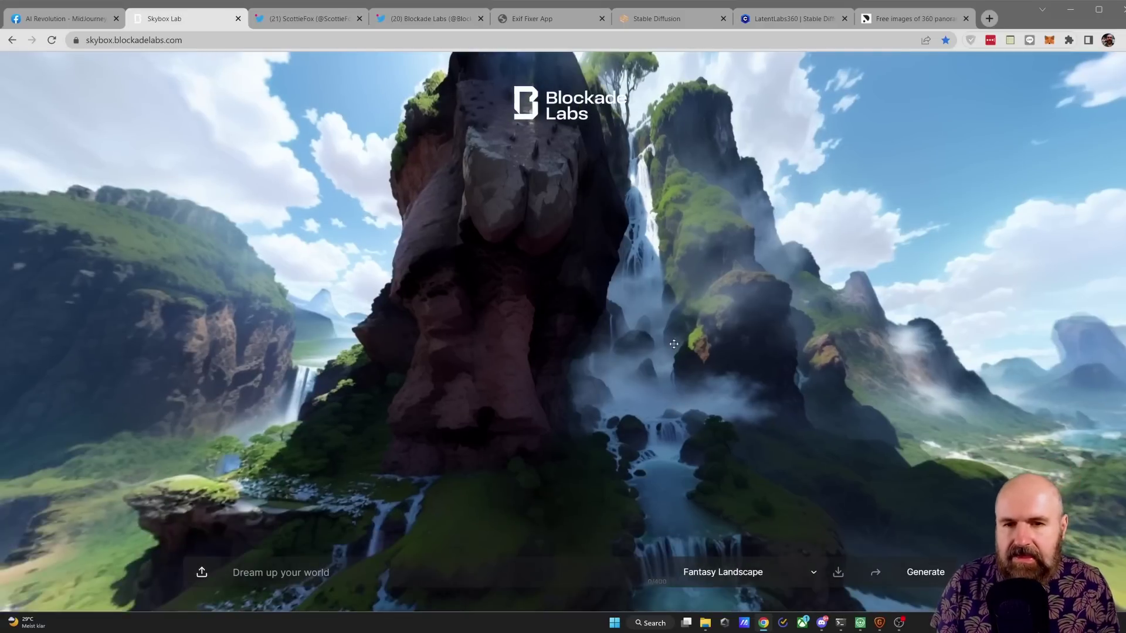
pyautogui.moveTo(710, 303); pyautogui.dragTo(717, 347)
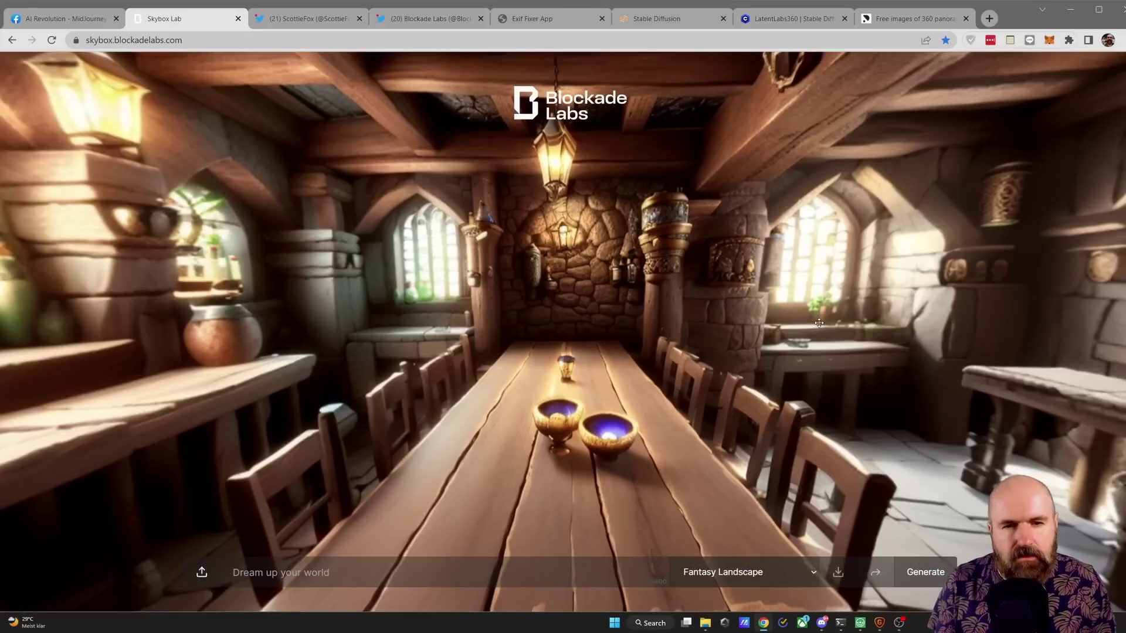
# Step: Rotate the tavern panorama to view the bar counter, shelves and golden bottle
pyautogui.moveTo(818, 323); pyautogui.dragTo(592, 320)
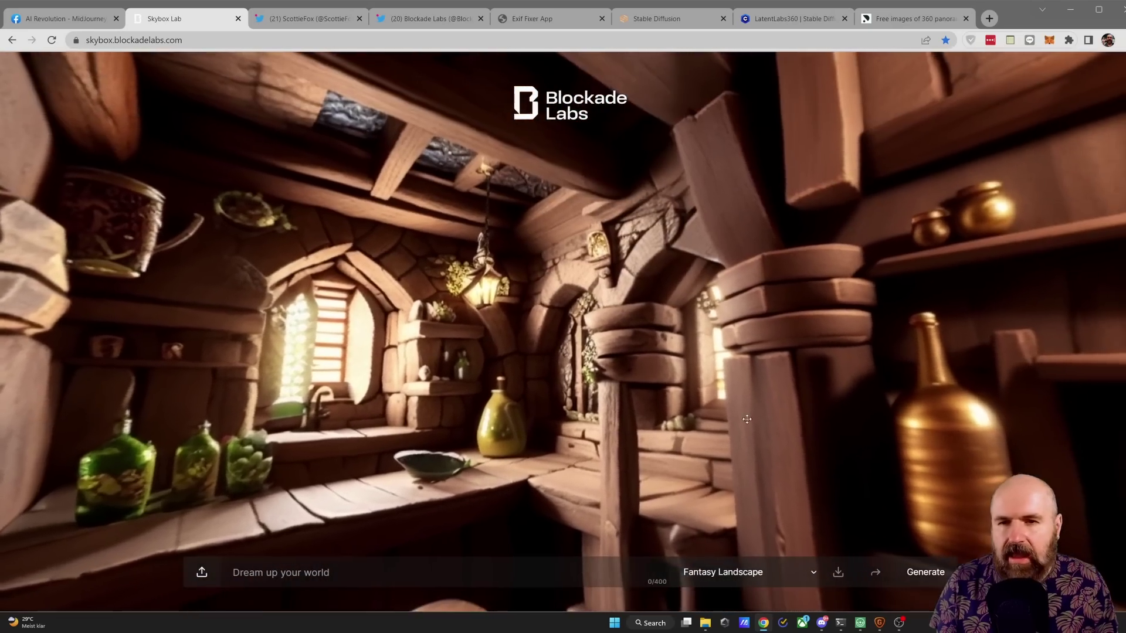
pyautogui.moveTo(746, 420); pyautogui.dragTo(413, 280)
pyautogui.moveTo(951, 385); pyautogui.dragTo(459, 299)
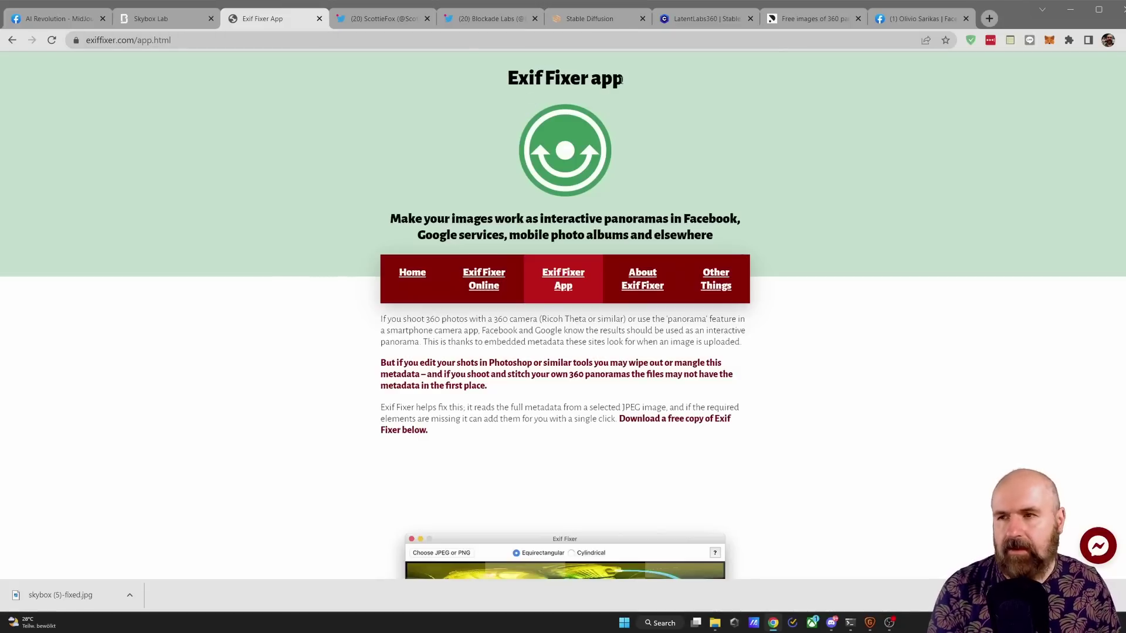
# Step: Visit the Exif Fixer Online upload form, then return to the Exif Fixer App download page
pyautogui.click(484, 285)
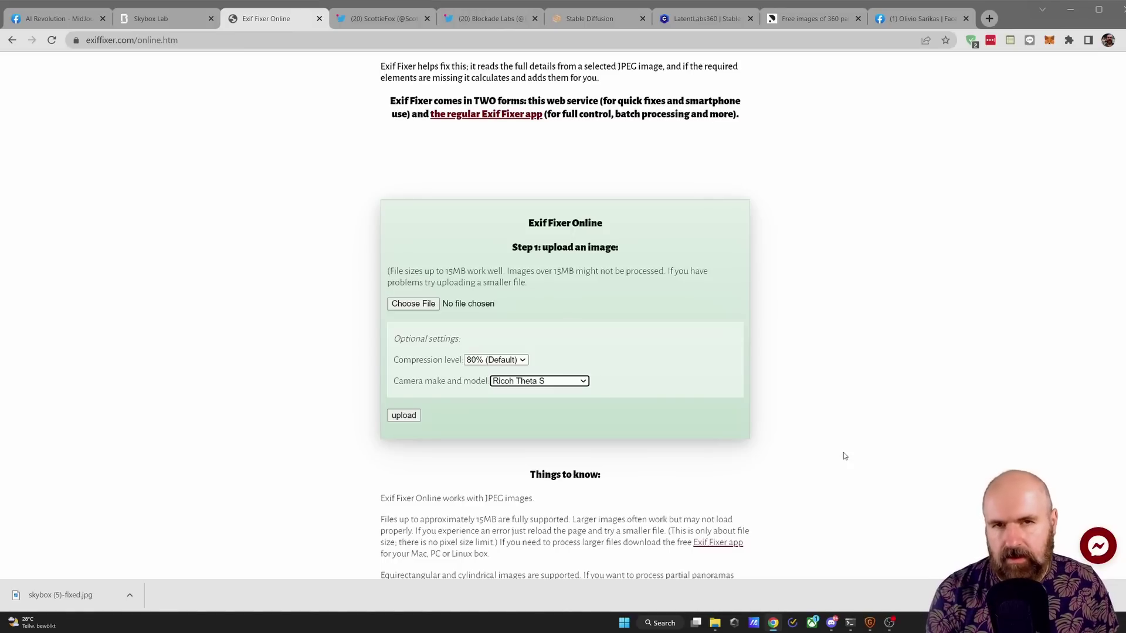
pyautogui.scroll(5, 842, 477)
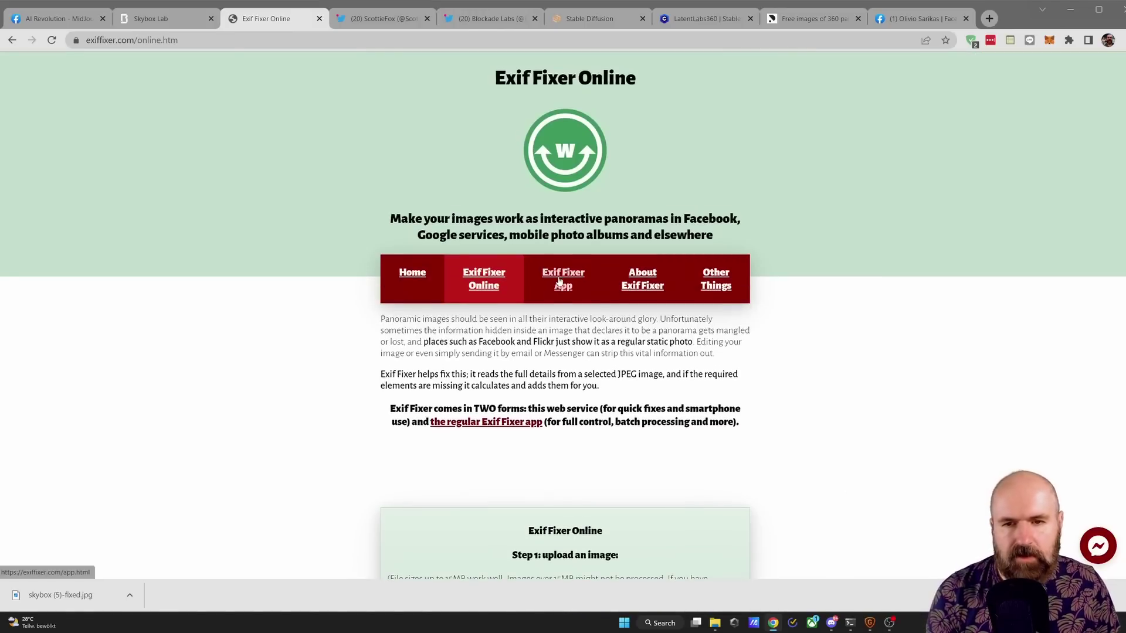
pyautogui.click(572, 284)
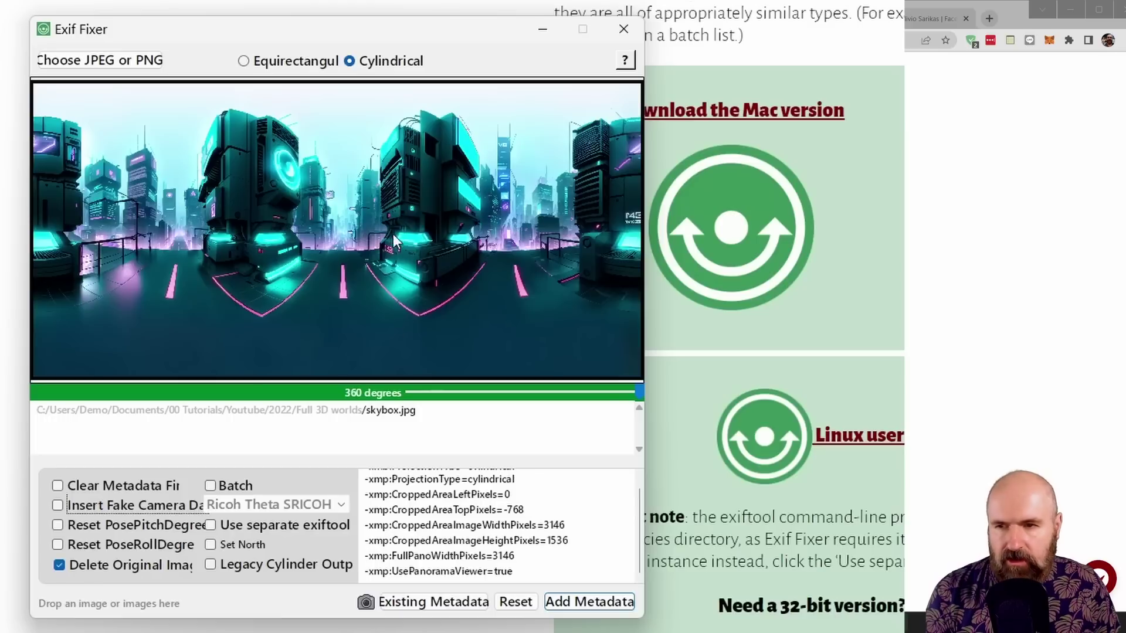
# Step: Insert fake Ricoh Theta S camera data into skybox.jpg and write the metadata
pyautogui.click(58, 505)
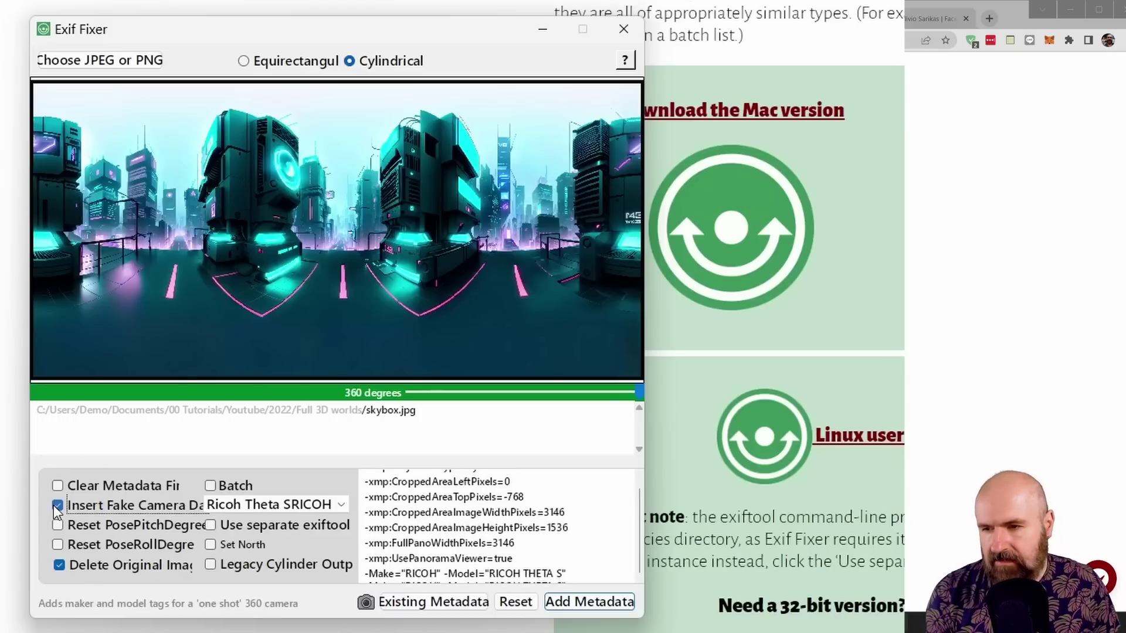
pyautogui.click(270, 505)
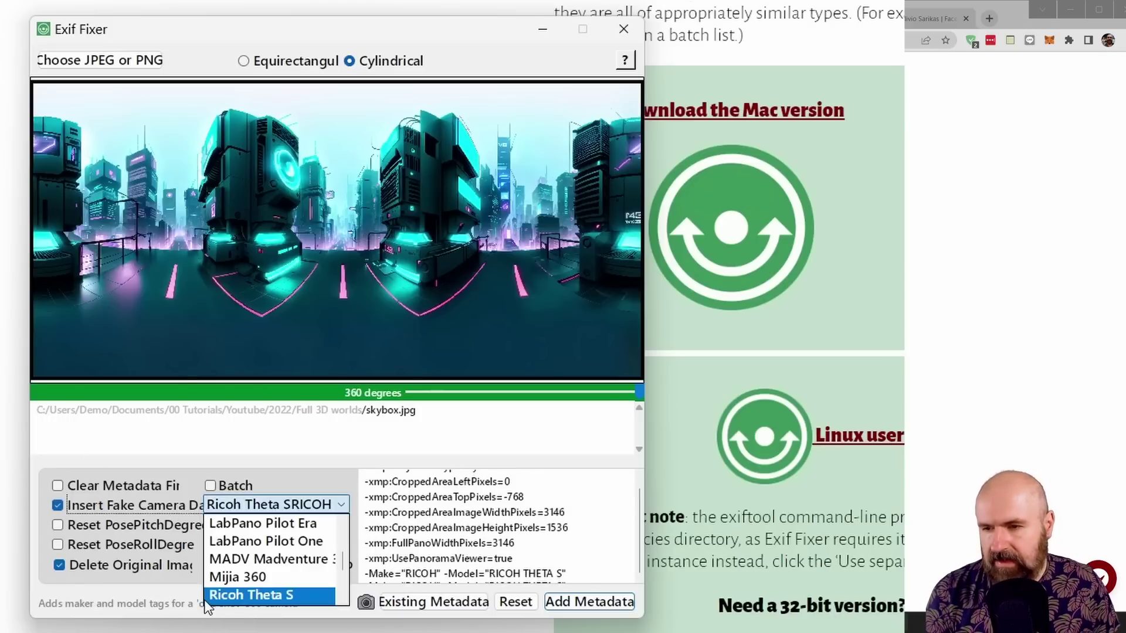
pyautogui.click(289, 598)
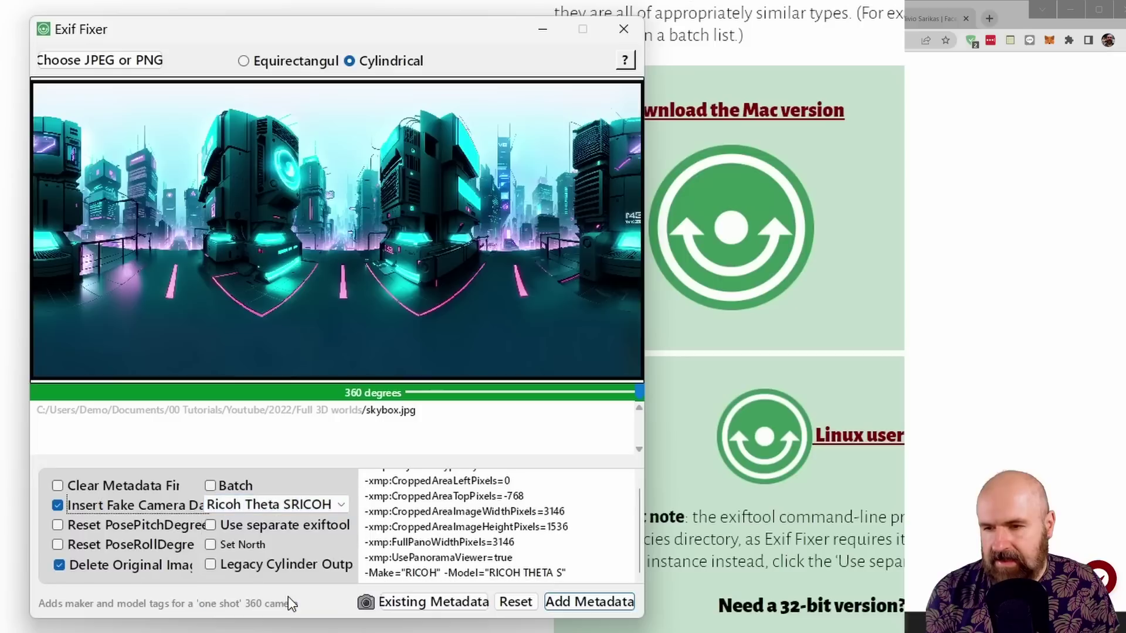
pyautogui.click(599, 606)
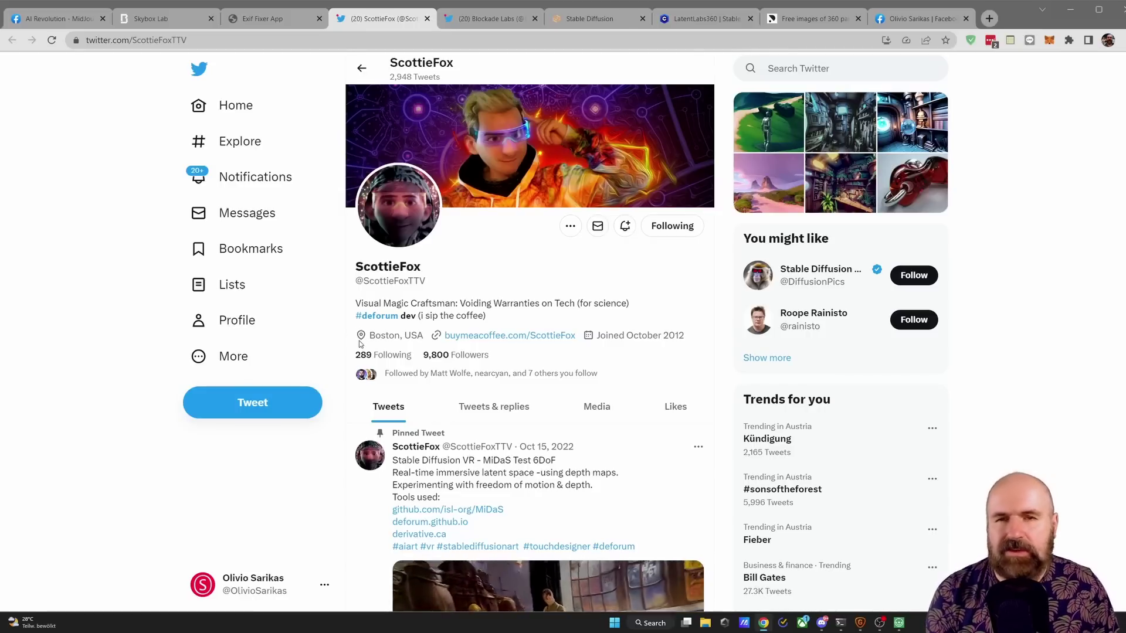
# Step: Scroll the Twitter profile down to the pinned Stable Diffusion VR depth-map tweet and video
pyautogui.scroll(-5, 356, 344)
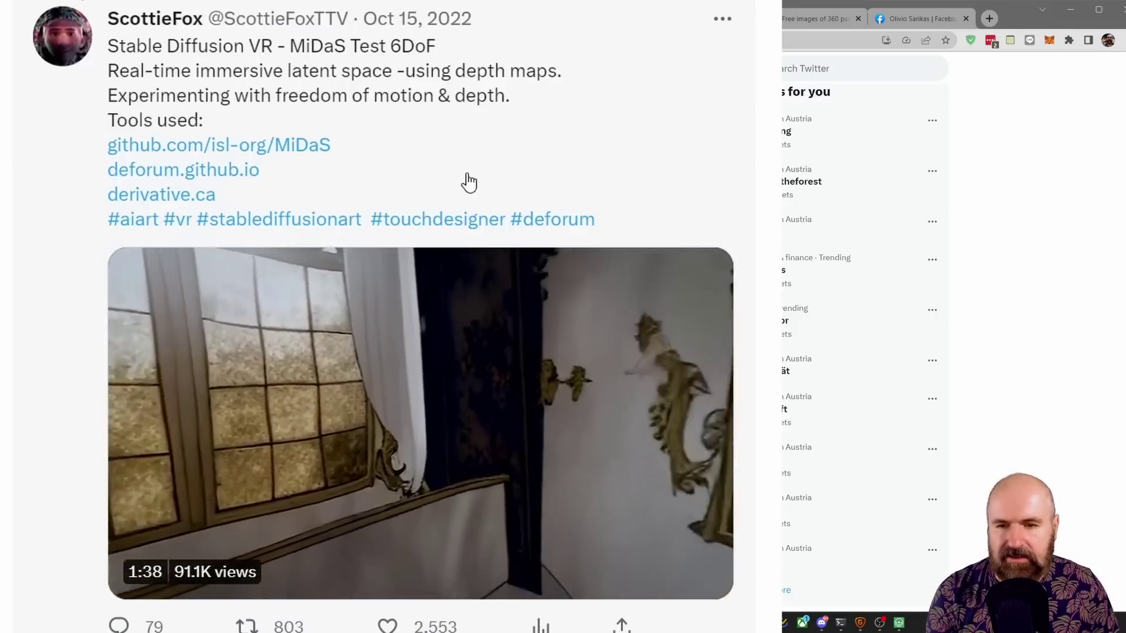
pyautogui.scroll(-8, 39, 250)
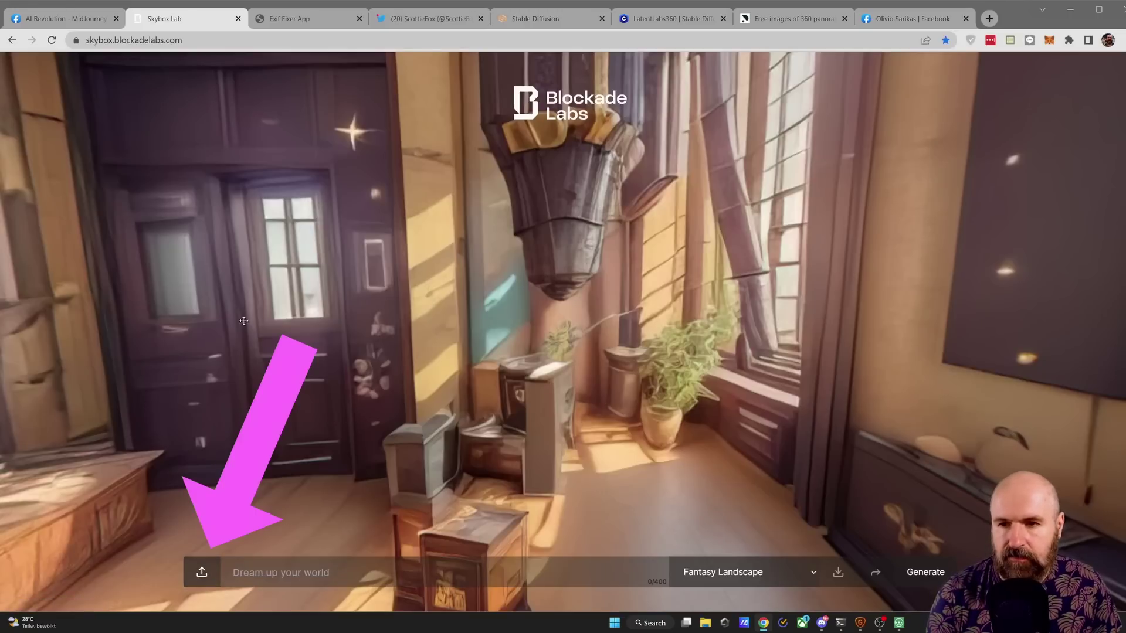
pyautogui.moveTo(175, 246); pyautogui.dragTo(300, 315)
pyautogui.moveTo(656, 442); pyautogui.dragTo(832, 311)
pyautogui.moveTo(919, 331); pyautogui.dragTo(319, 216)
pyautogui.moveTo(862, 313); pyautogui.dragTo(308, 232)
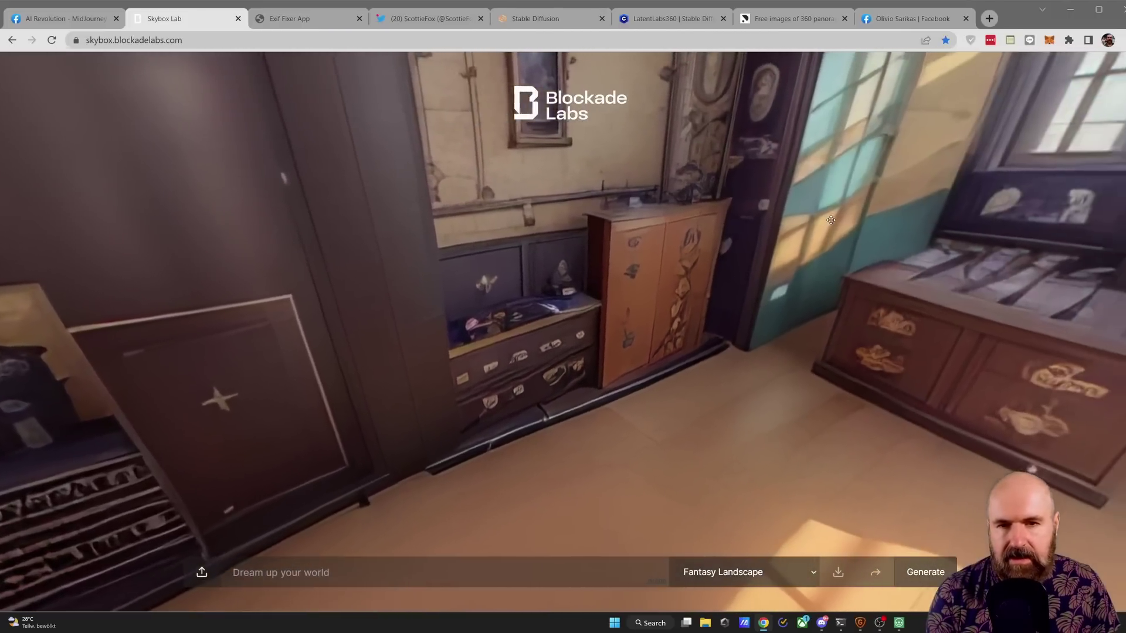
pyautogui.moveTo(821, 246); pyautogui.dragTo(651, 443)
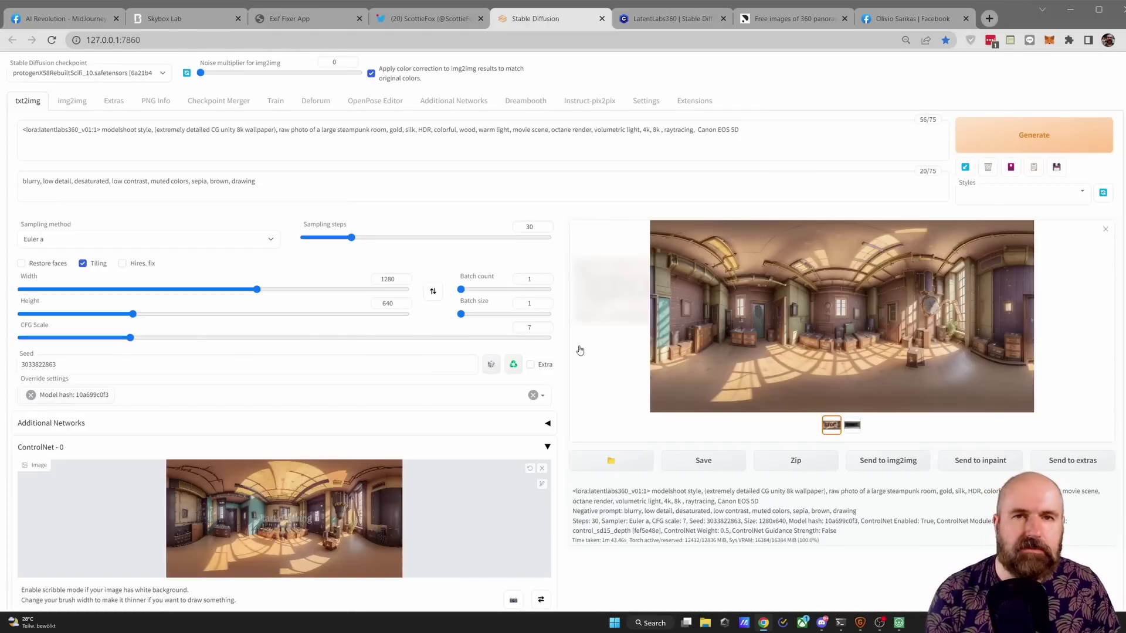
# Step: Check the LatentLabs360 LoRA page, select its tag in the prompt, then go to Pixexid
pyautogui.click(658, 20)
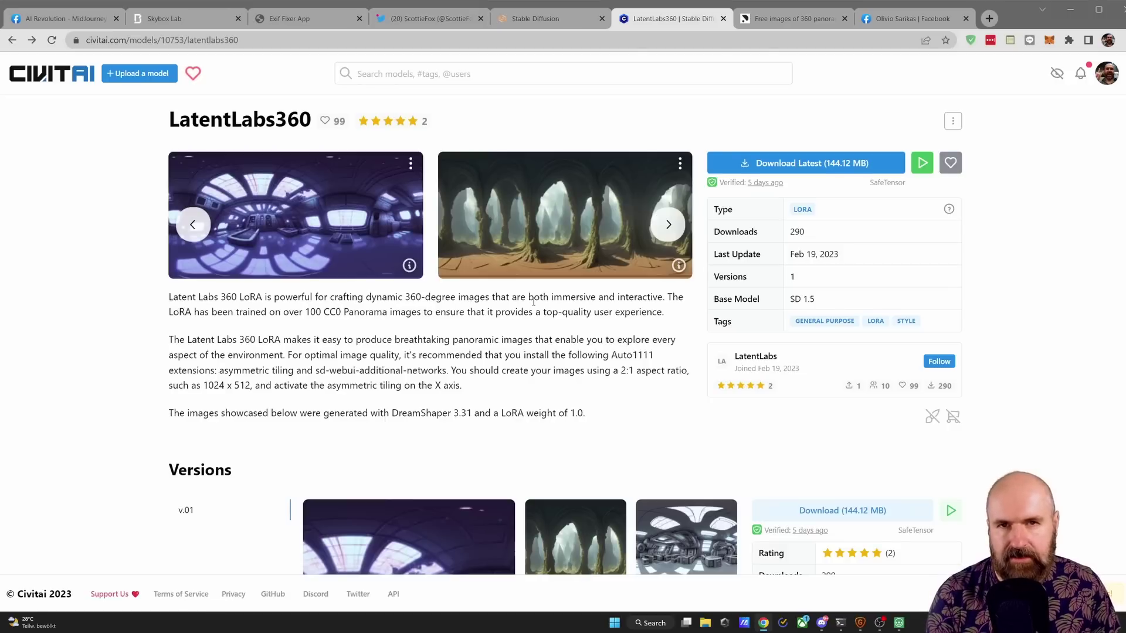
pyautogui.click(535, 18)
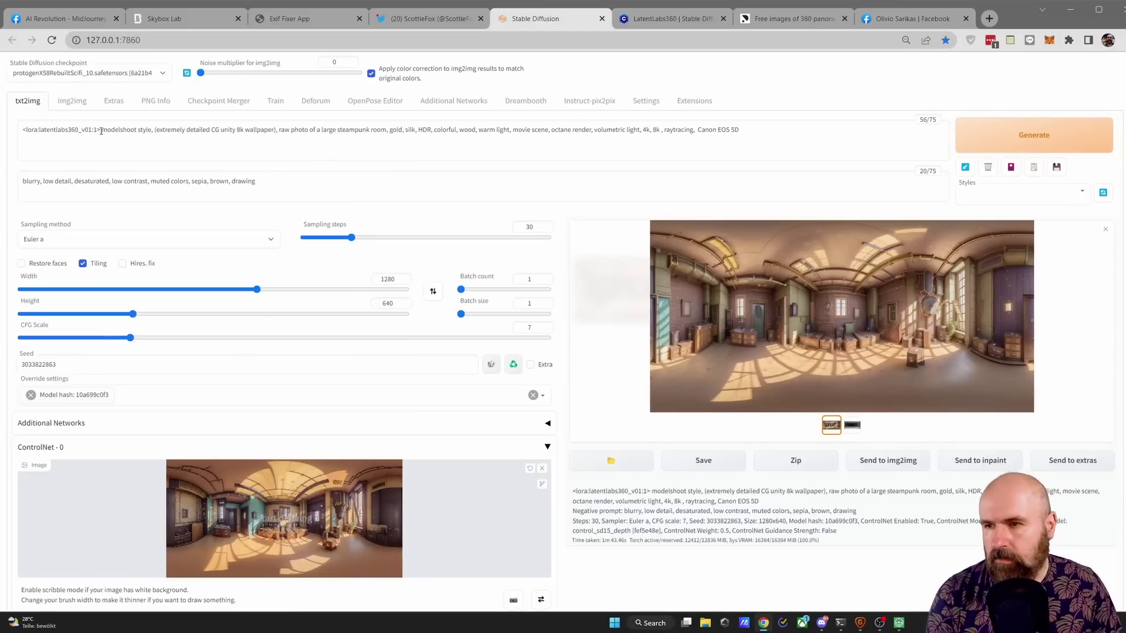
pyautogui.moveTo(101, 130); pyautogui.dragTo(21, 130)
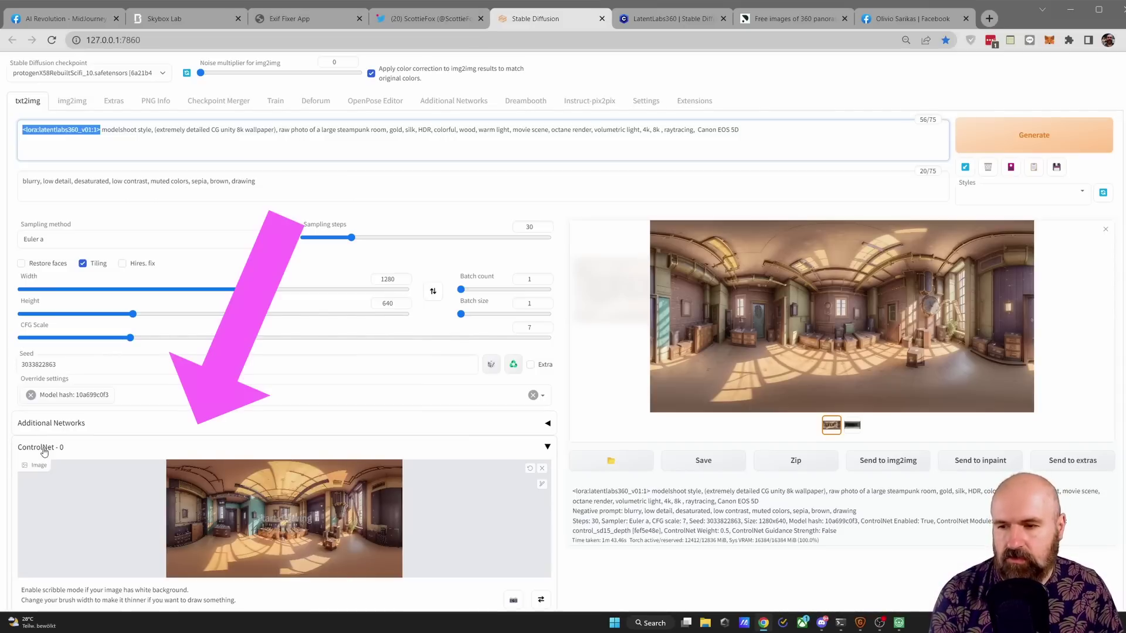
pyautogui.click(750, 24)
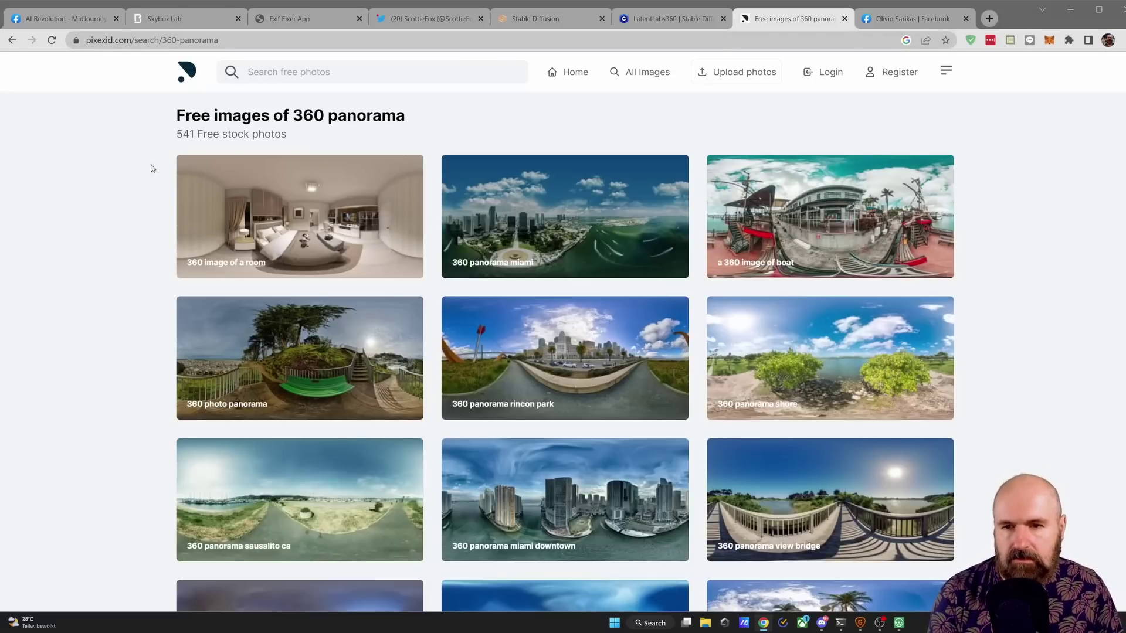
# Step: Open the '360 image of a room' panorama from the Pixexid search results
pyautogui.moveTo(941, 369)
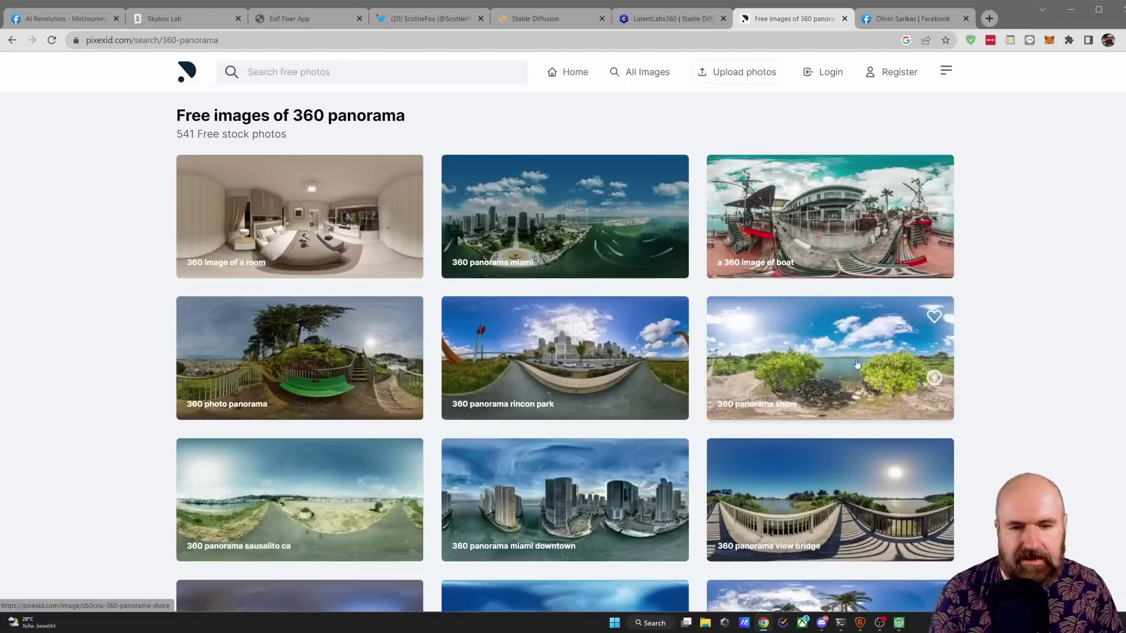
pyautogui.click(352, 216)
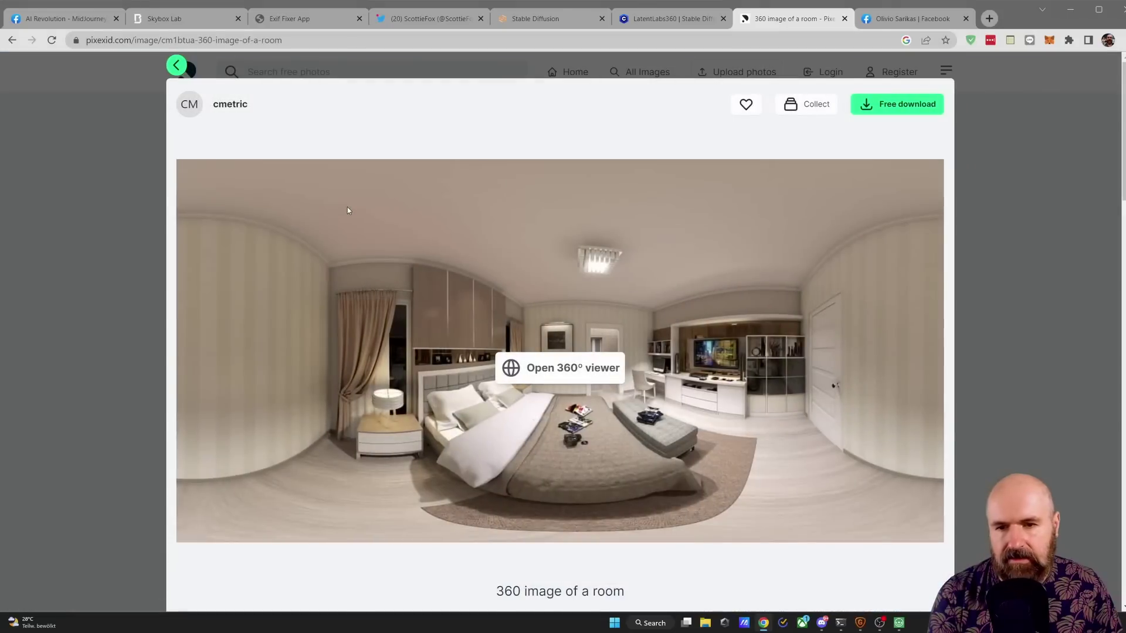
pyautogui.click(898, 113)
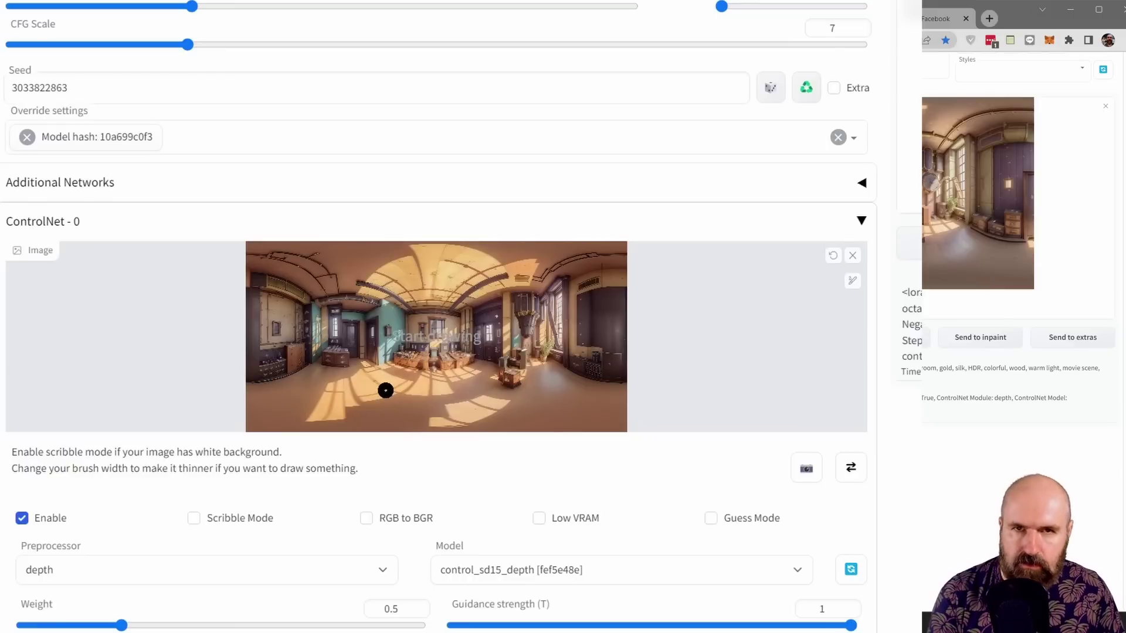
pyautogui.scroll(-3, 388, 394)
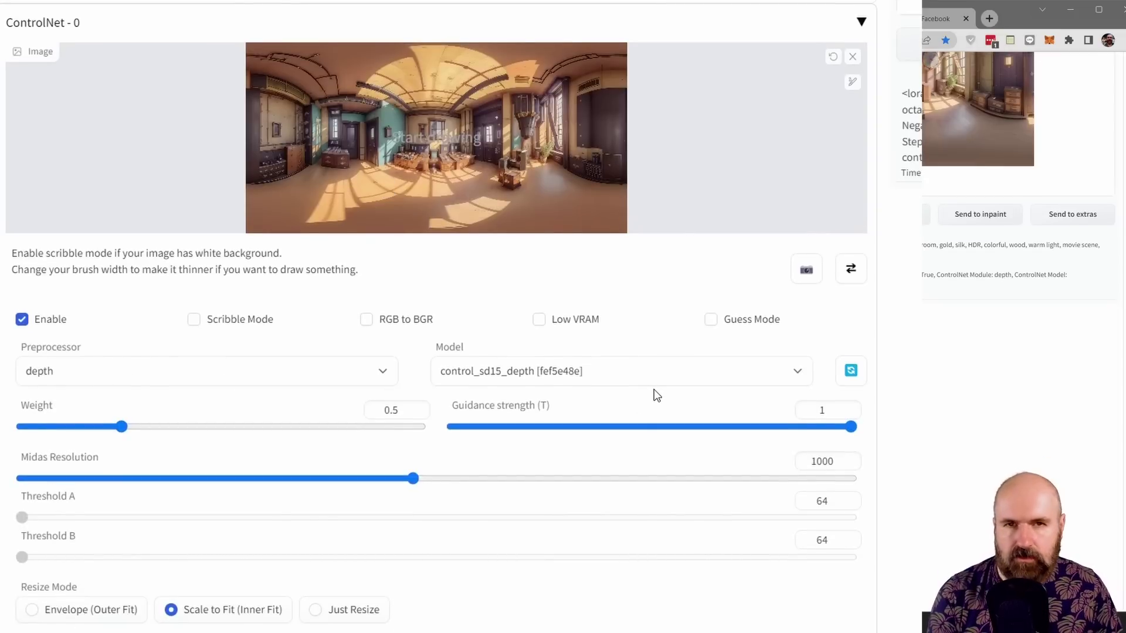
pyautogui.click(382, 375)
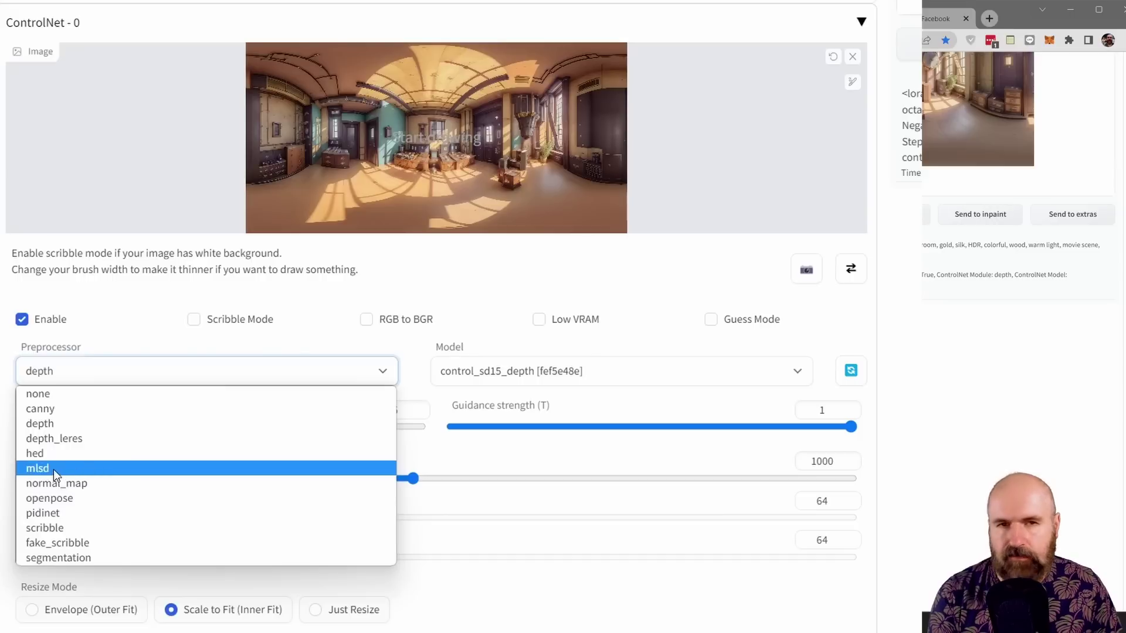
pyautogui.click(221, 360)
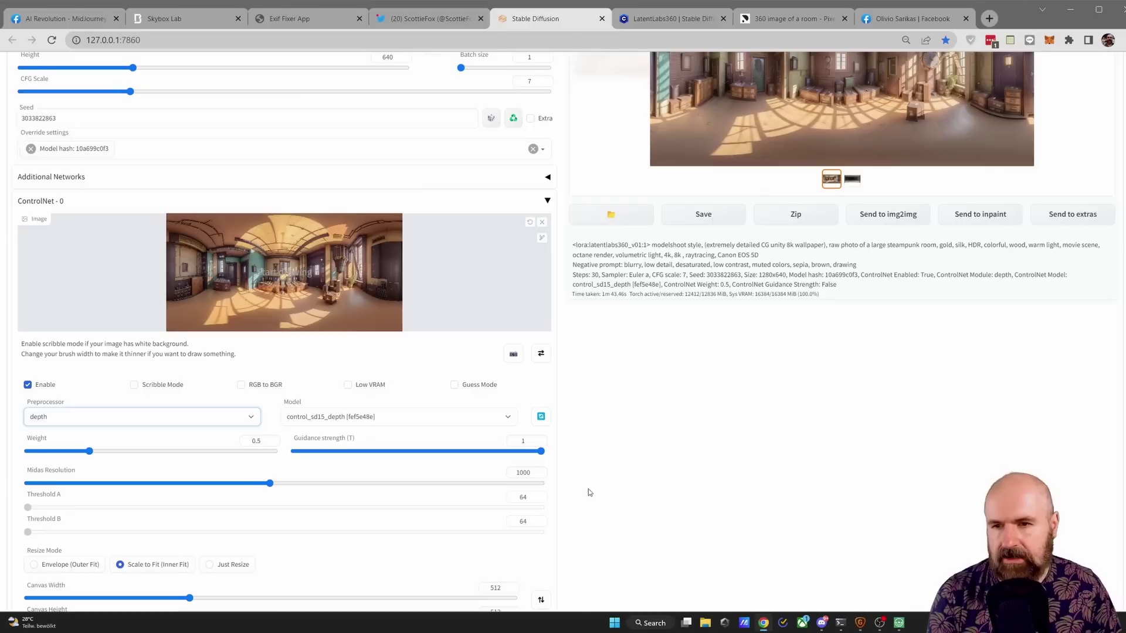
pyautogui.scroll(4, 922, 491)
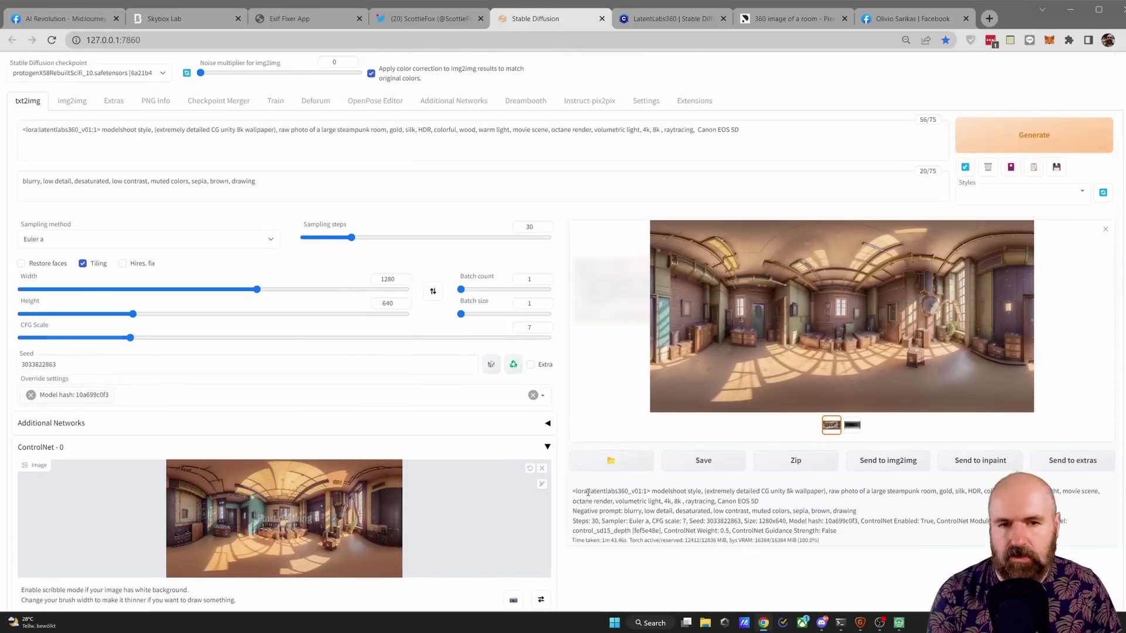
pyautogui.click(851, 425)
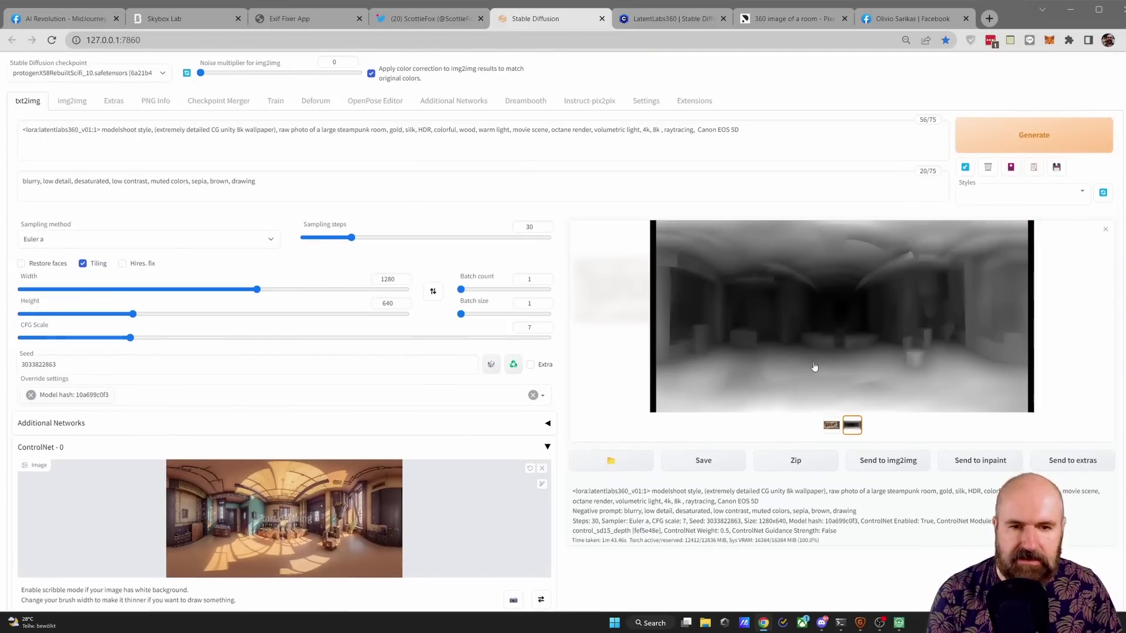
pyautogui.click(813, 365)
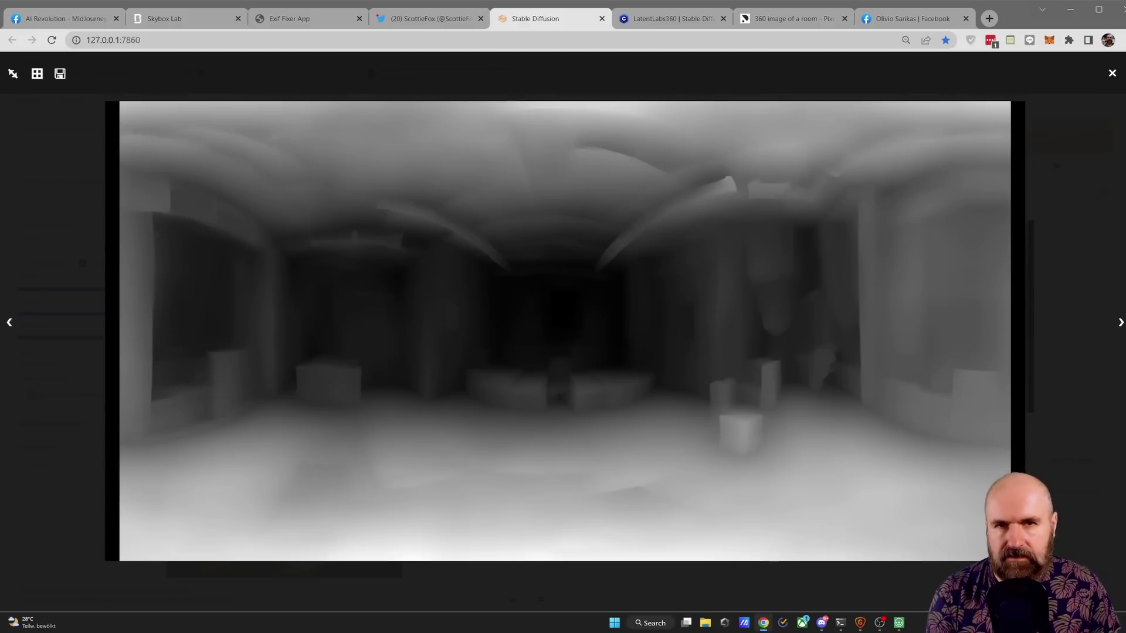
pyautogui.click(640, 365)
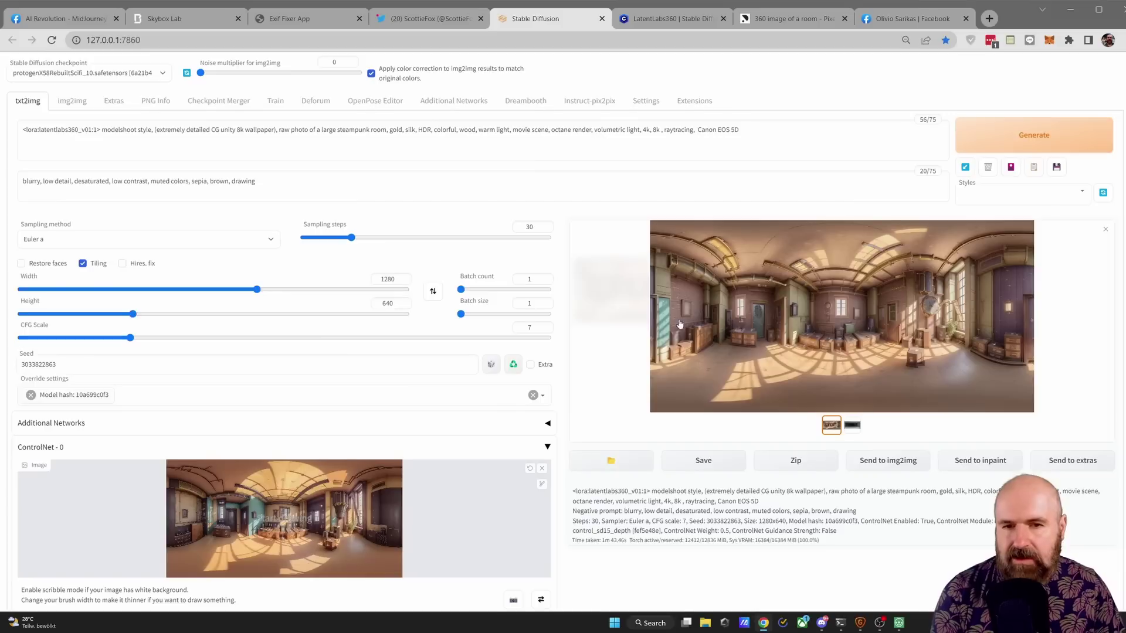
# Step: View the tiled steampunk room output full size in the lightbox, then close it
pyautogui.click(726, 311)
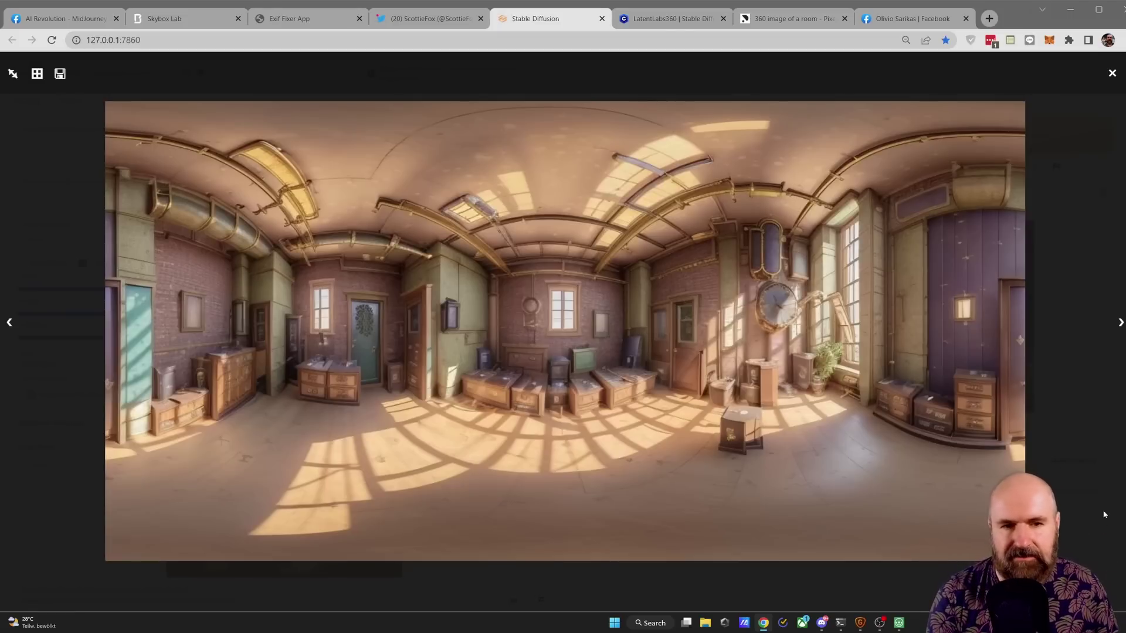
pyautogui.click(742, 410)
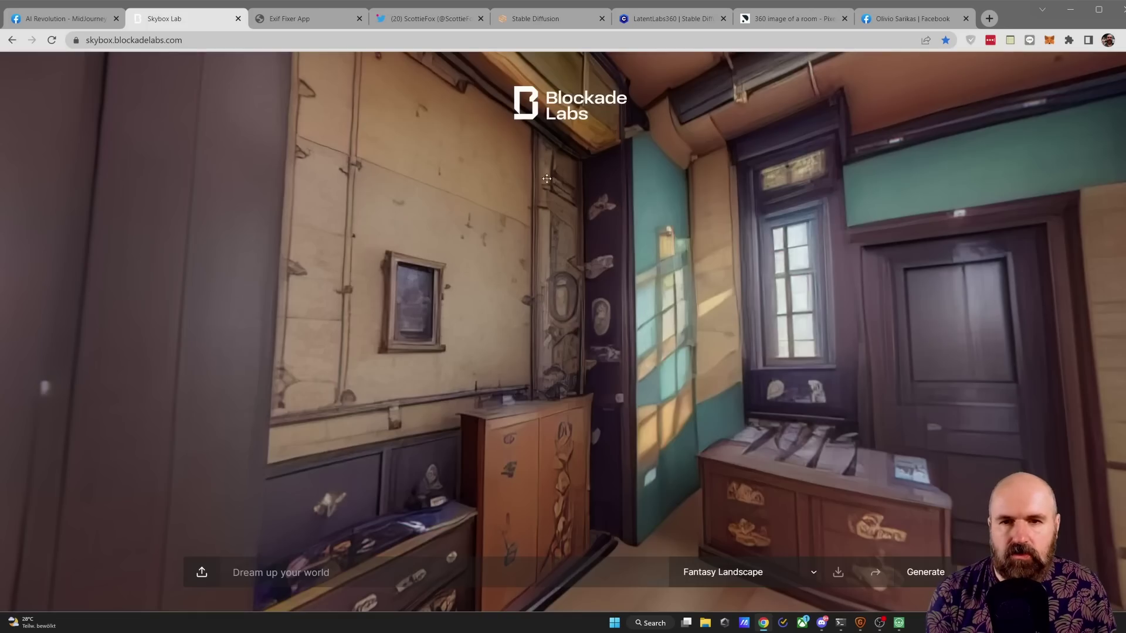
# Step: Rotate the steampunk room panorama in Skybox, then return to the Stable Diffusion tab
pyautogui.moveTo(700, 394); pyautogui.dragTo(584, 467)
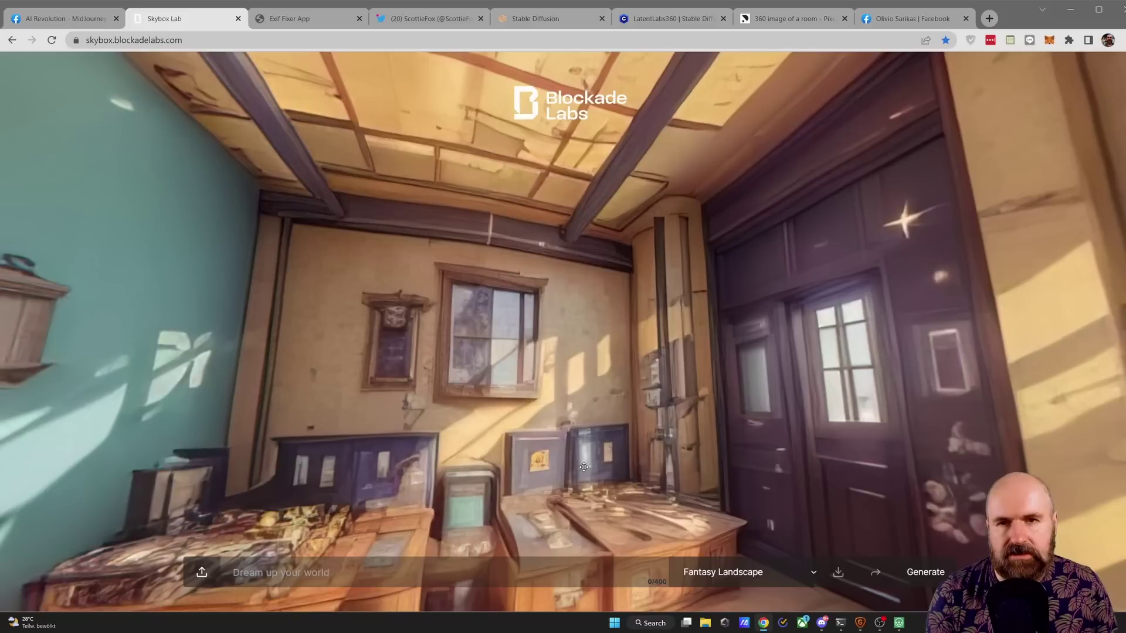
pyautogui.click(535, 19)
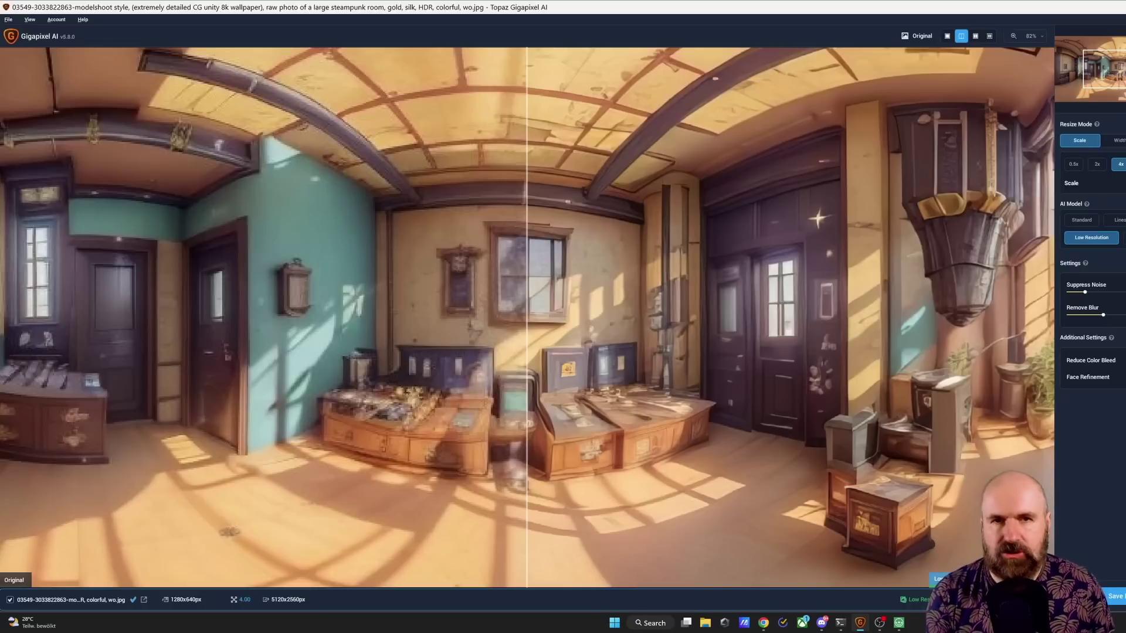
# Step: Leave the 5120x2560 Gigapixel preview and return to the browser's Skybox tab
pyautogui.hotkey('alt', 'Tab')
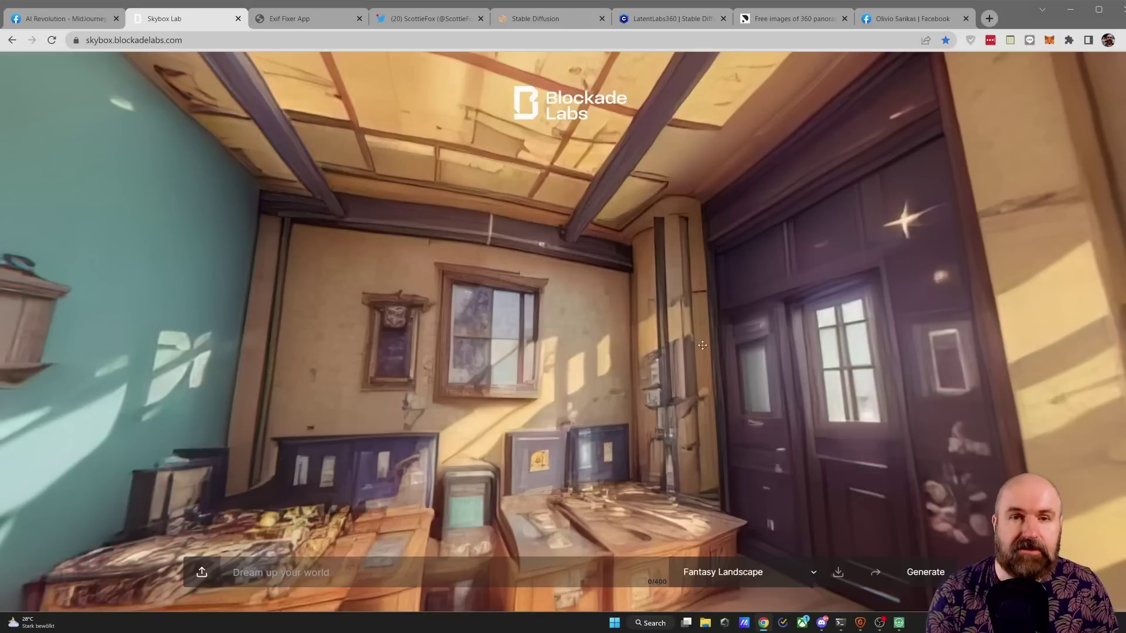
# Step: Rotate the Skybox bedroom panorama past the bed, desk and bookshelves, then tilt up to the ceiling
pyautogui.click(543, 16)
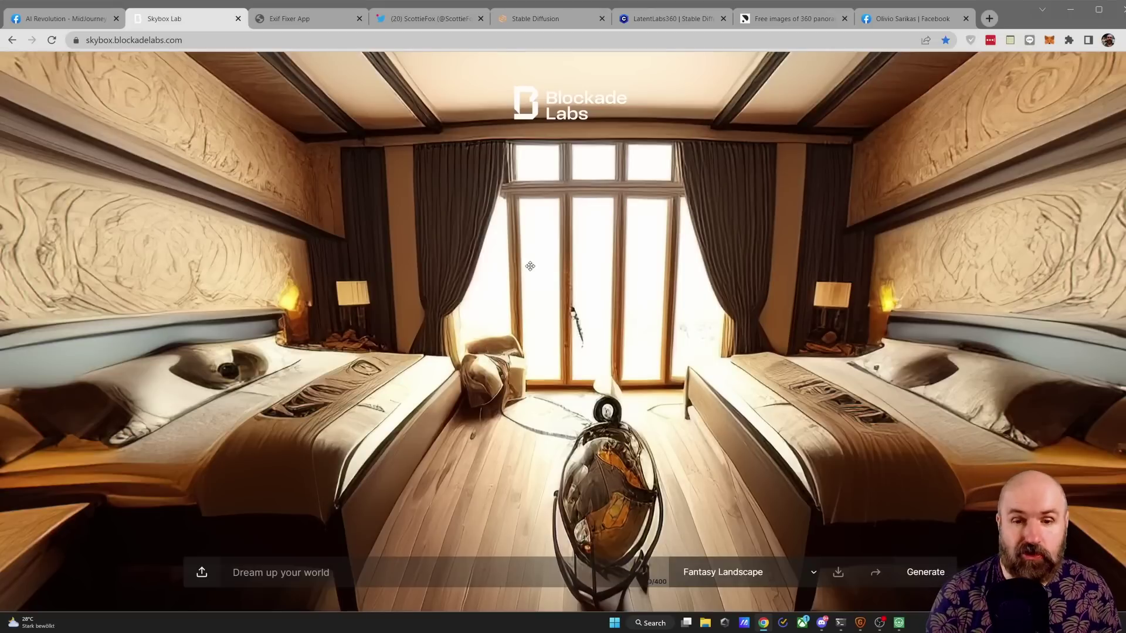
pyautogui.moveTo(530, 266); pyautogui.dragTo(694, 286)
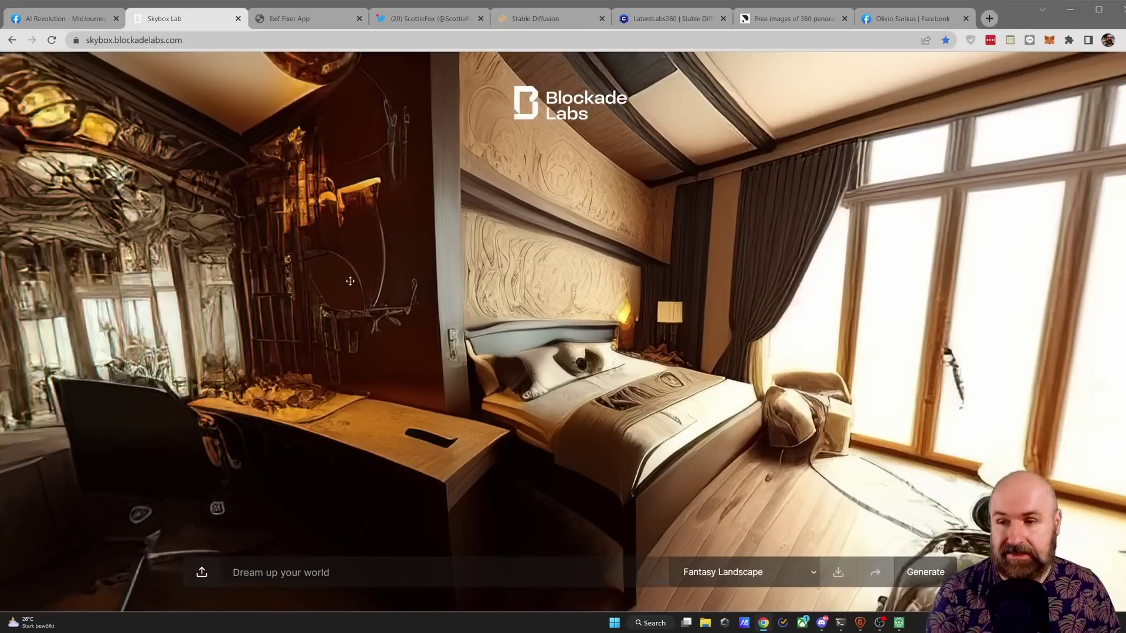
pyautogui.moveTo(350, 281); pyautogui.dragTo(568, 292)
pyautogui.moveTo(318, 259); pyautogui.dragTo(595, 301)
pyautogui.moveTo(231, 297); pyautogui.dragTo(553, 287)
pyautogui.moveTo(328, 264); pyautogui.dragTo(509, 241)
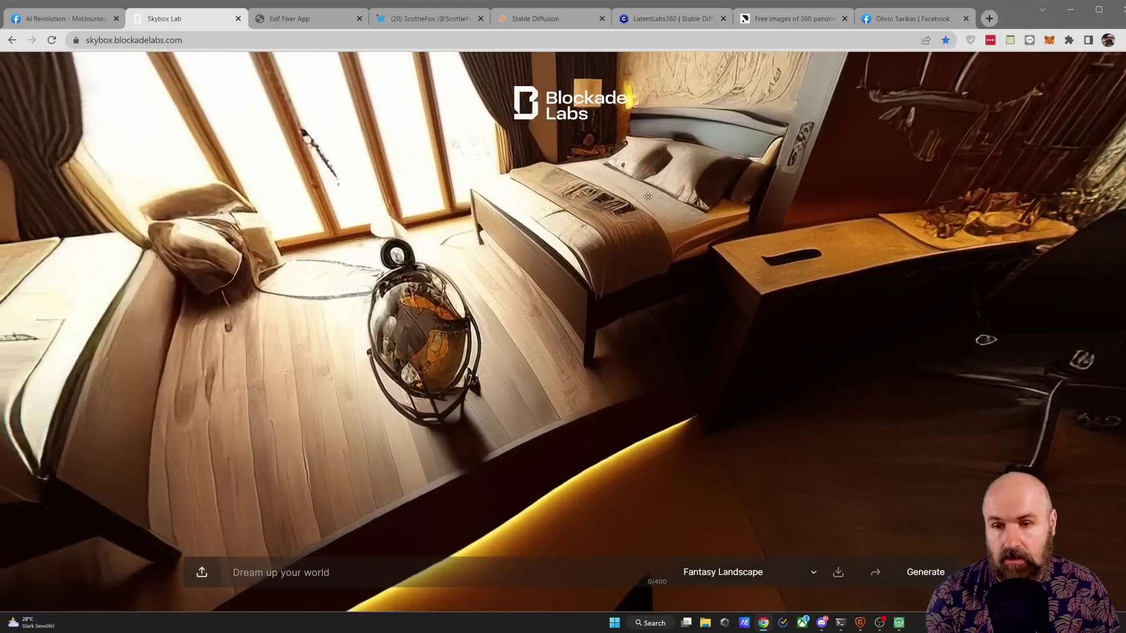
pyautogui.moveTo(647, 196); pyautogui.dragTo(589, 416)
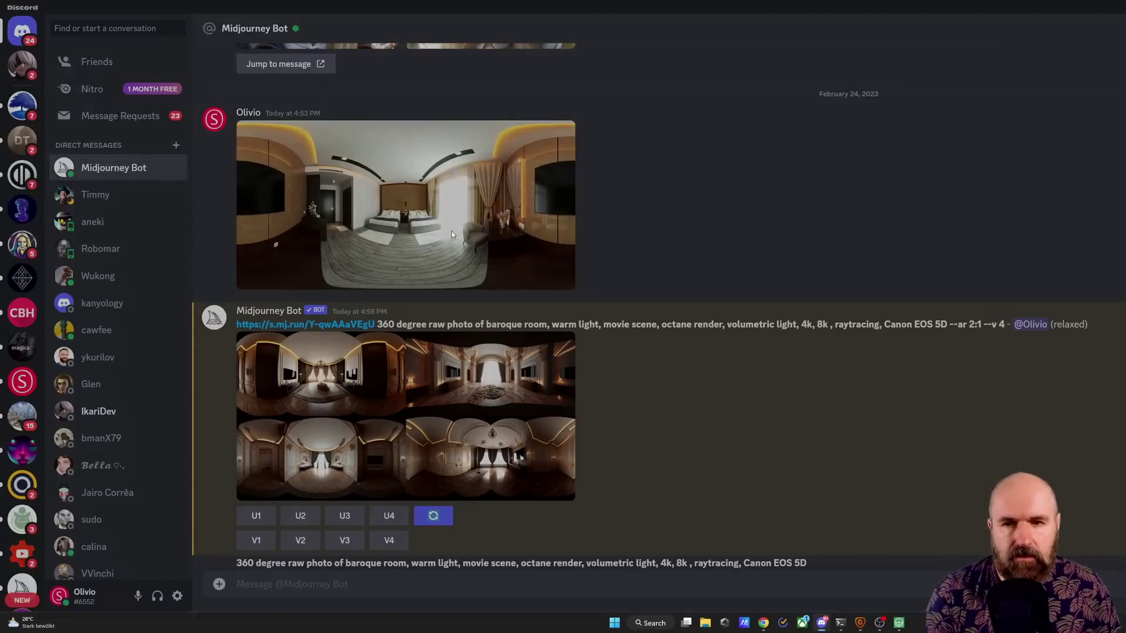
# Step: Copy the link to the enlarged bedroom panorama, then close the enlarged baroque room image
pyautogui.click(451, 235)
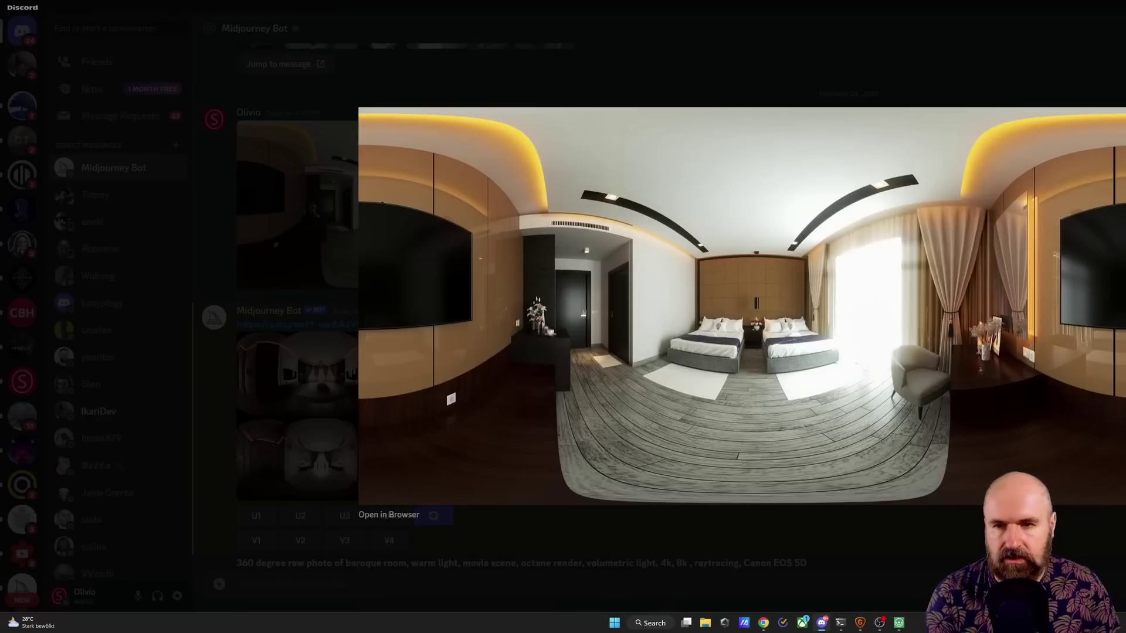
pyautogui.rightClick(602, 219)
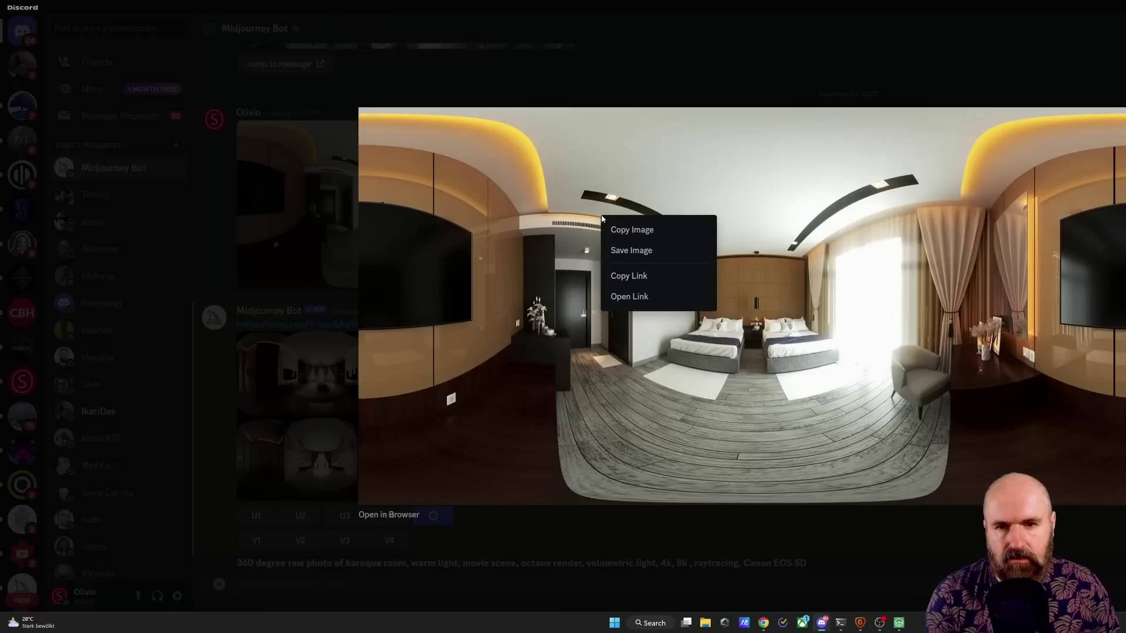
pyautogui.click(625, 276)
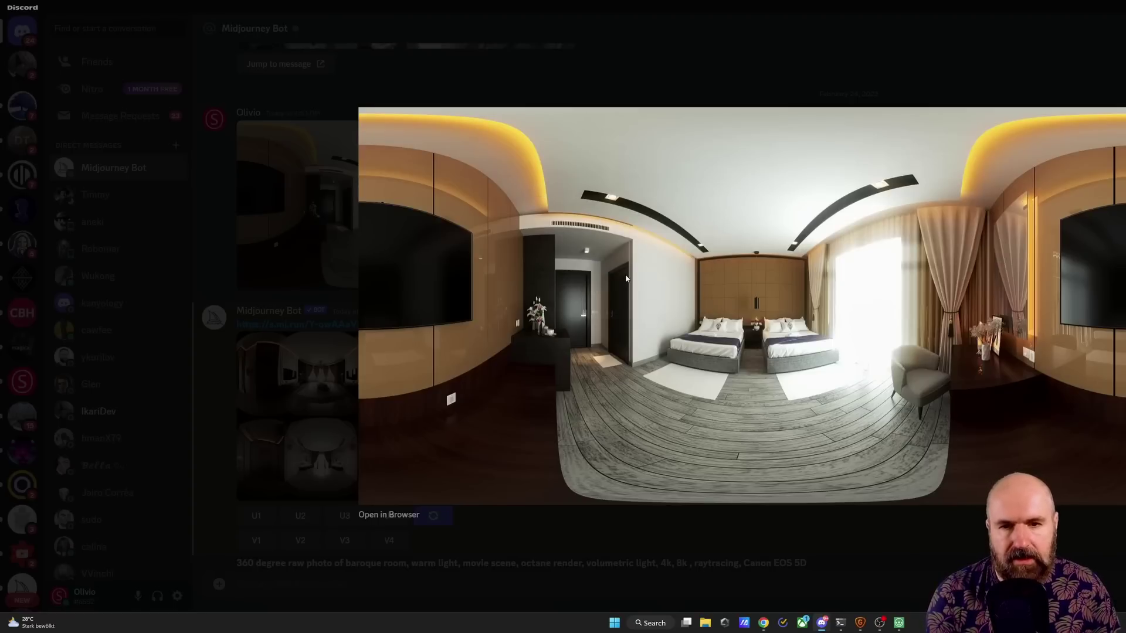
pyautogui.click(326, 238)
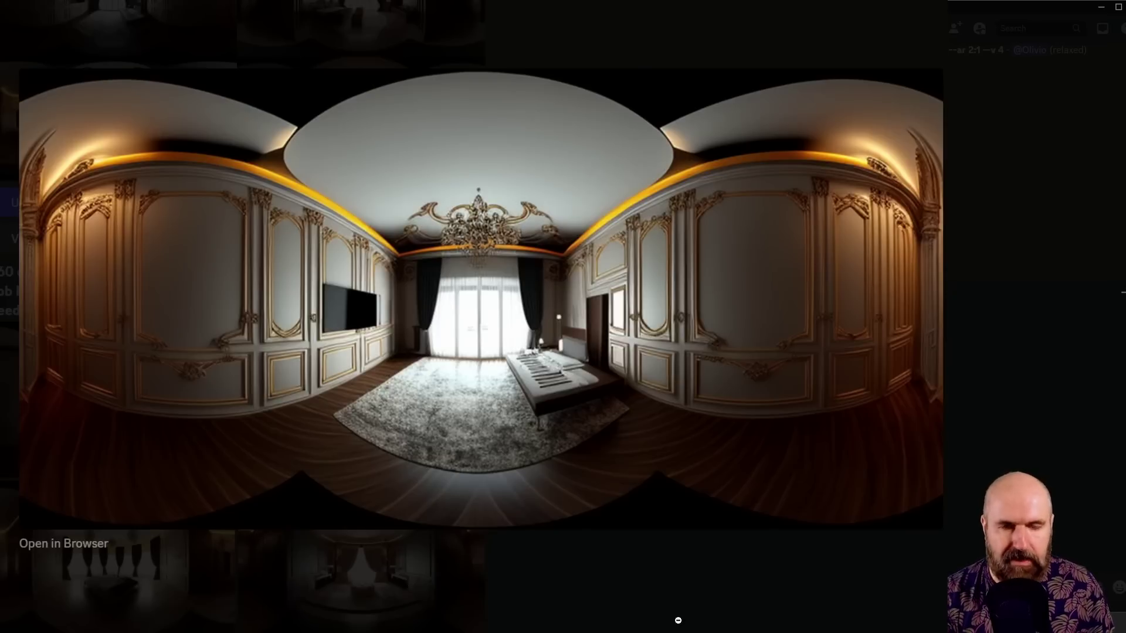
pyautogui.click(677, 619)
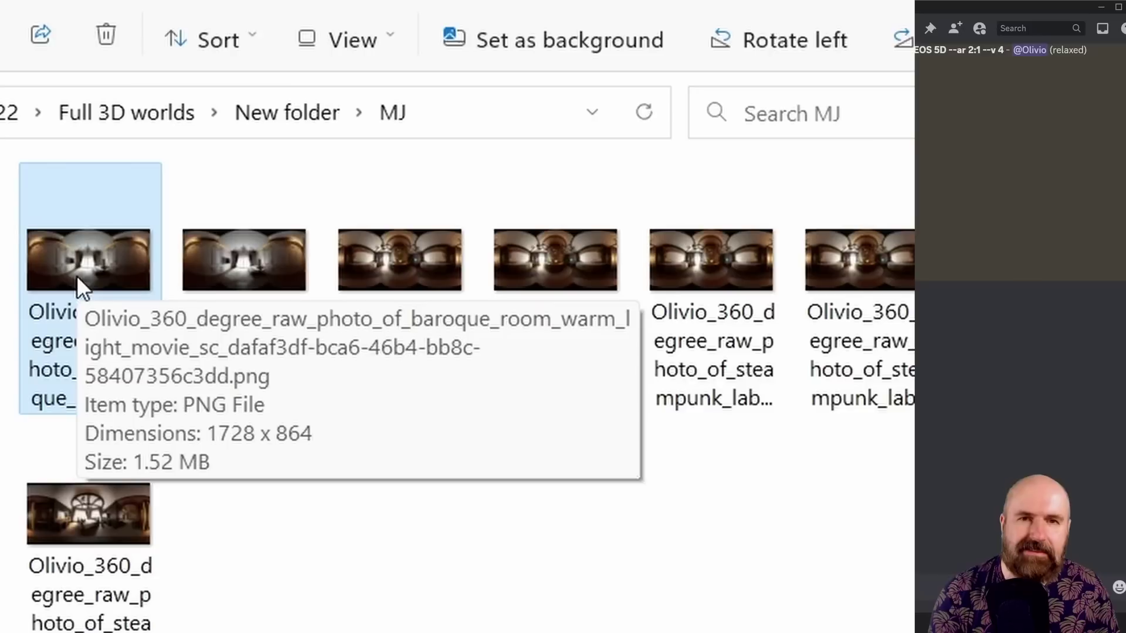
# Step: Inspect the 6912 x 3456 gigapixel-standard-scale-4_00x upscale of the baroque room
pyautogui.click(240, 269)
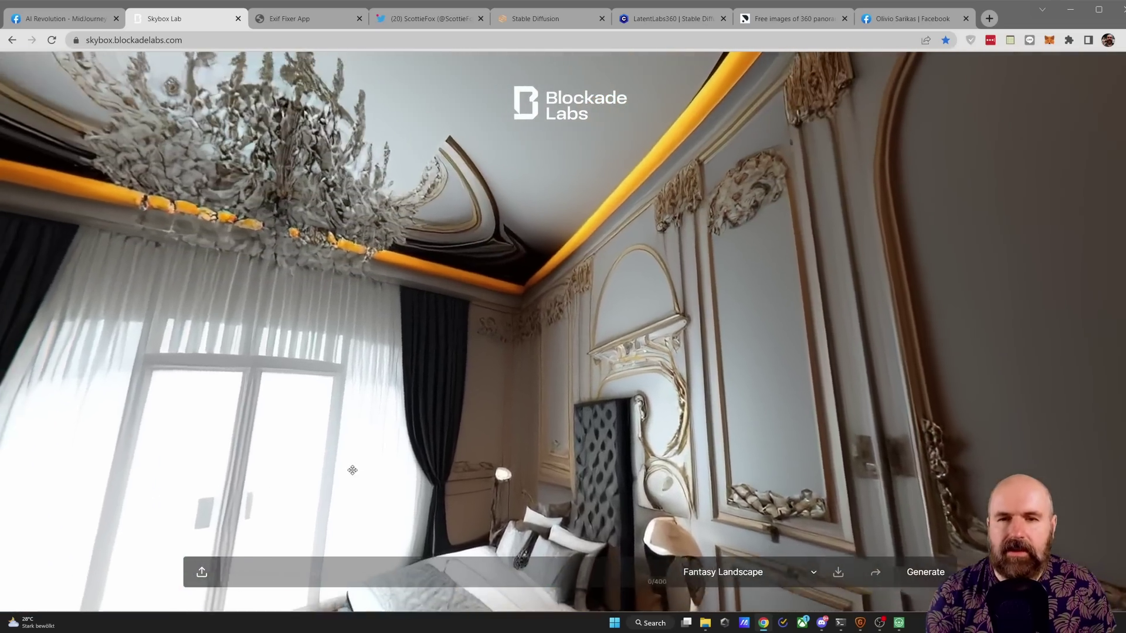
# Step: Turn the baroque room panorama toward the chandelier and curtained windows
pyautogui.moveTo(352, 470); pyautogui.dragTo(725, 355)
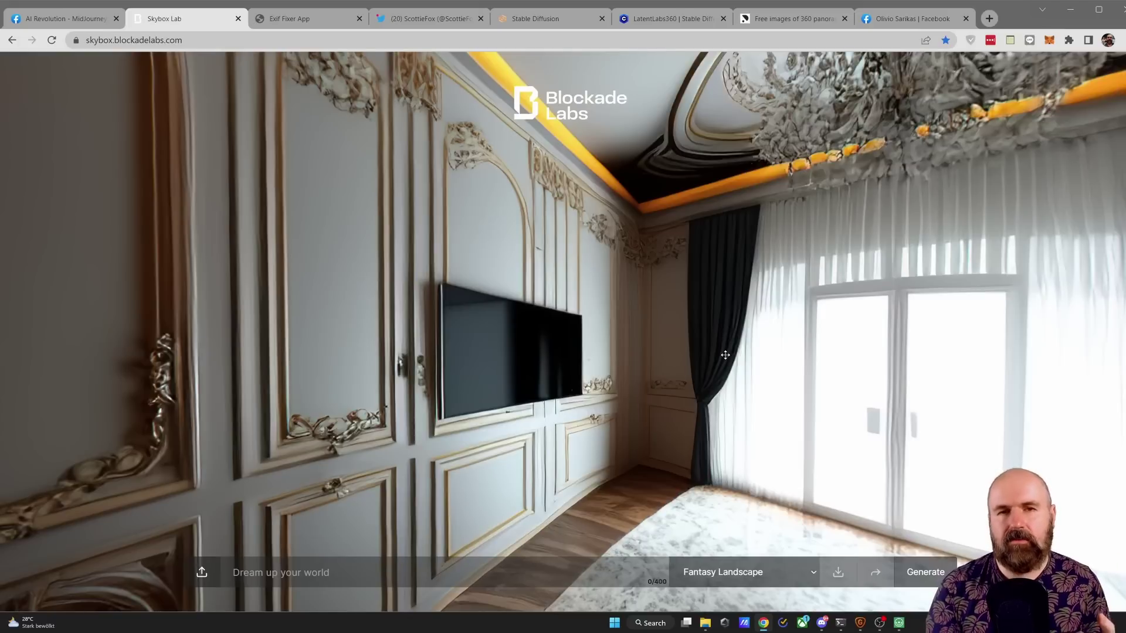